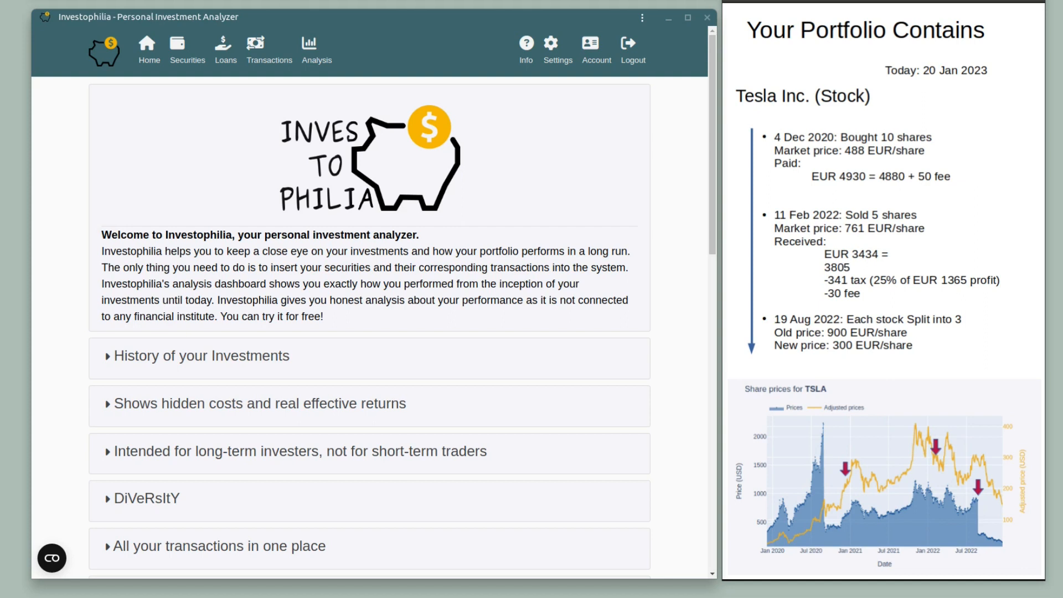
From the Securities page, start adding a new security and enter 'tesla' as the search term.
mouse_move(739, 172)
click(183, 52)
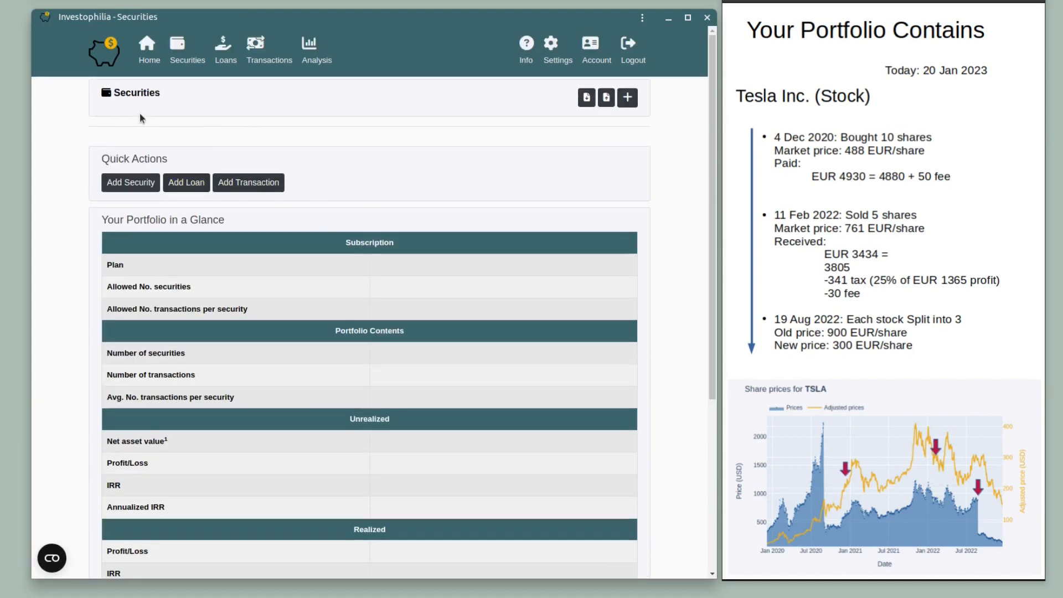
click(627, 99)
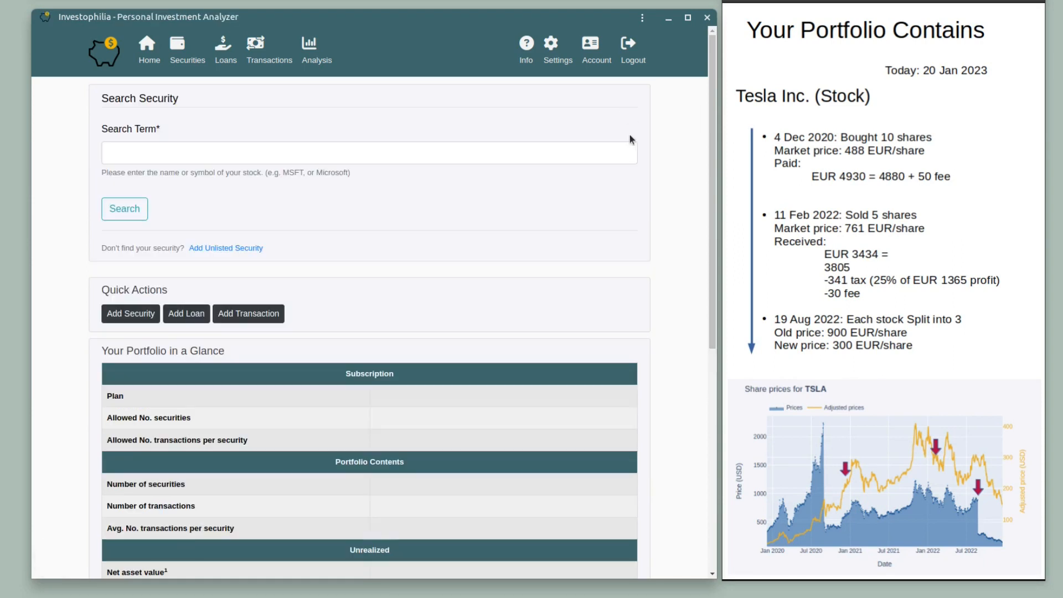
click(129, 151)
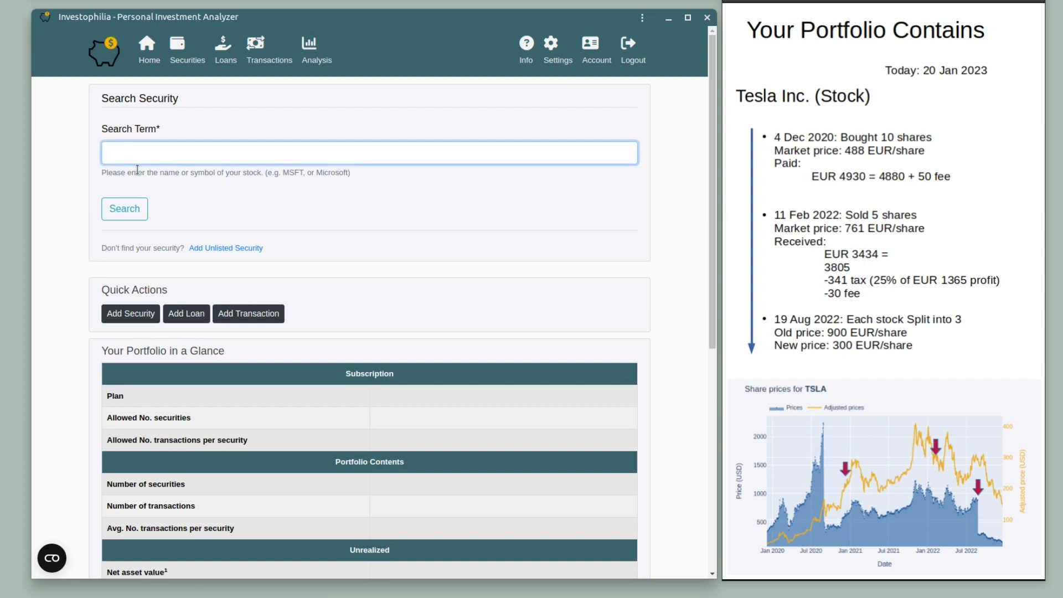
text(tesla)
Run the 'tesla' search and highlight the results legend, its Name and Type labels, and TSLA's Tesla Inc name.
click(124, 210)
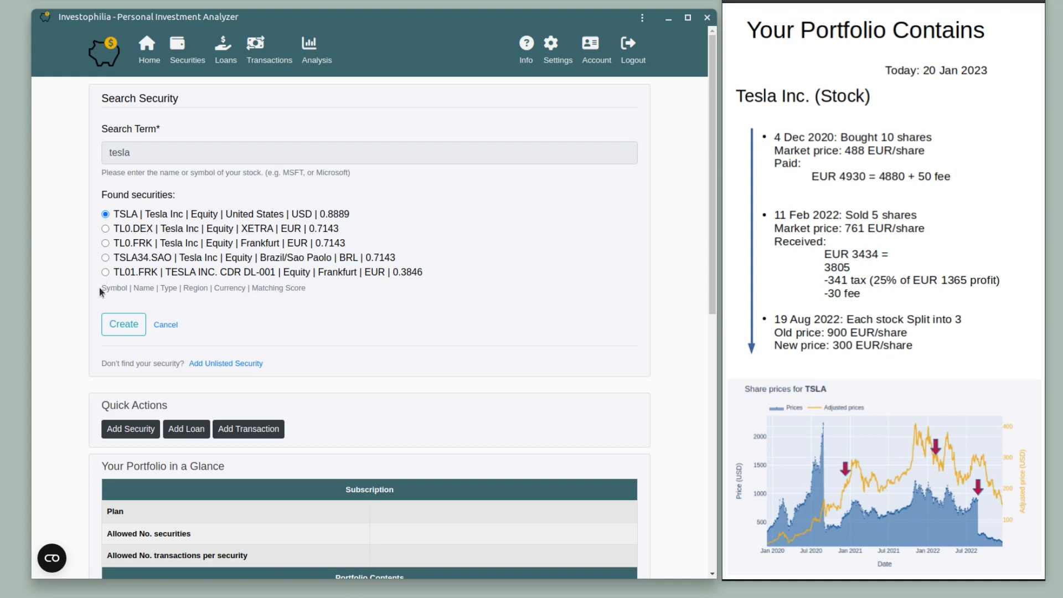
drag(101, 288, 308, 283)
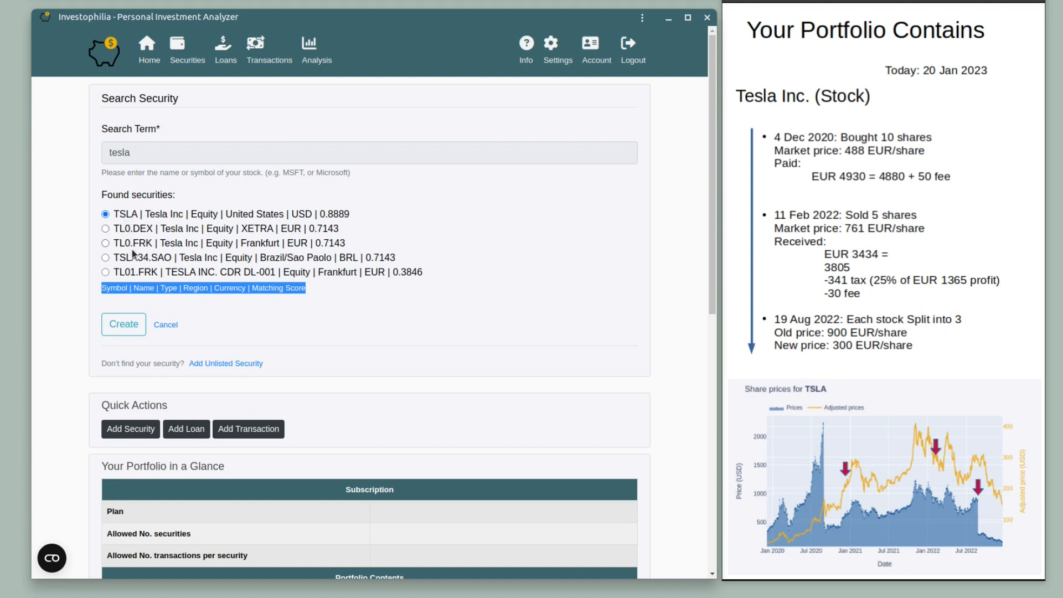
click(134, 288)
drag(135, 287, 156, 287)
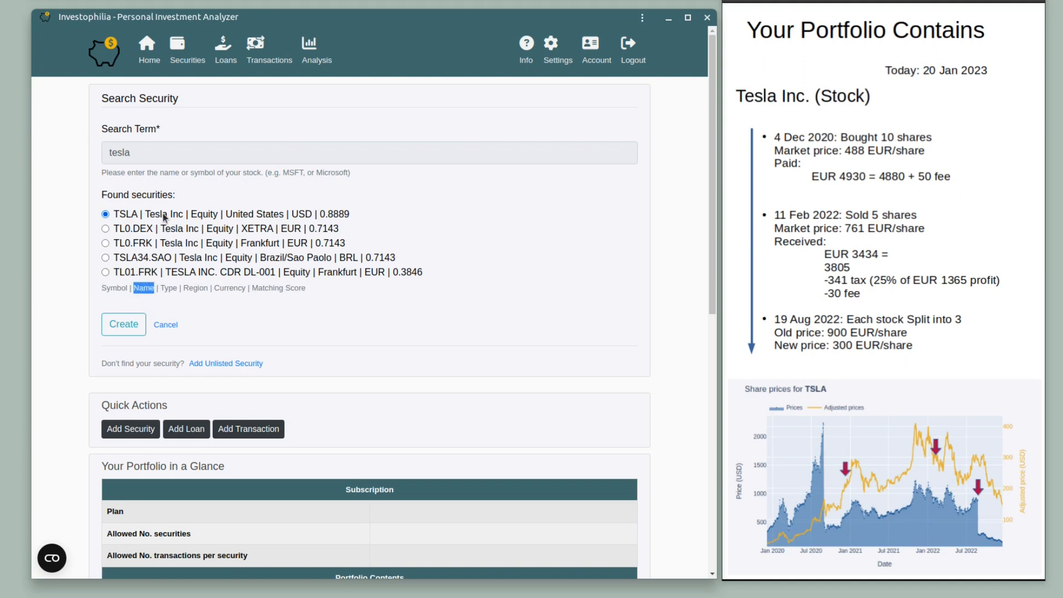
drag(146, 216, 178, 221)
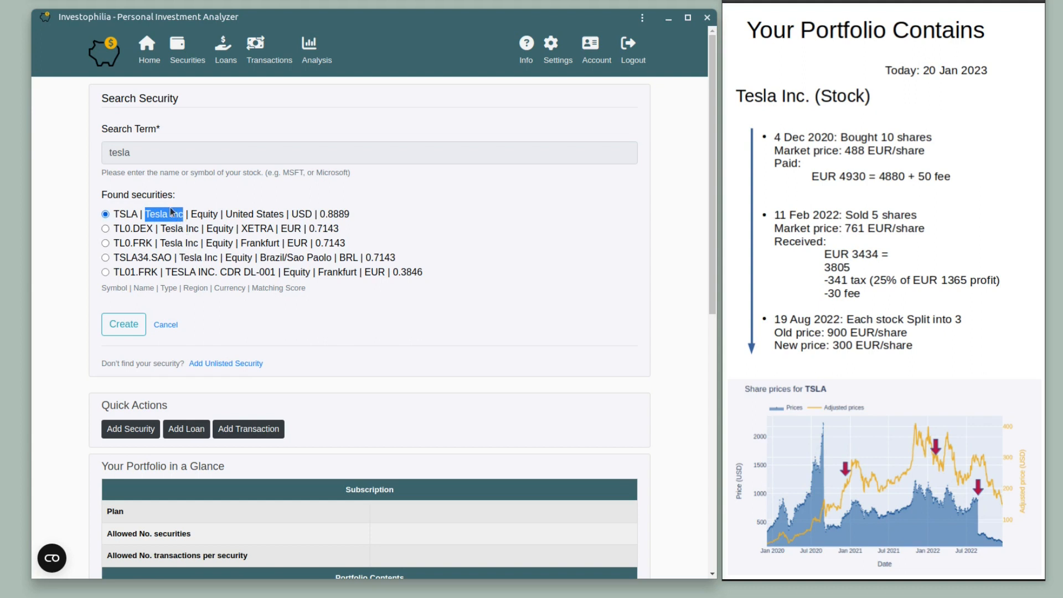
drag(160, 288, 181, 288)
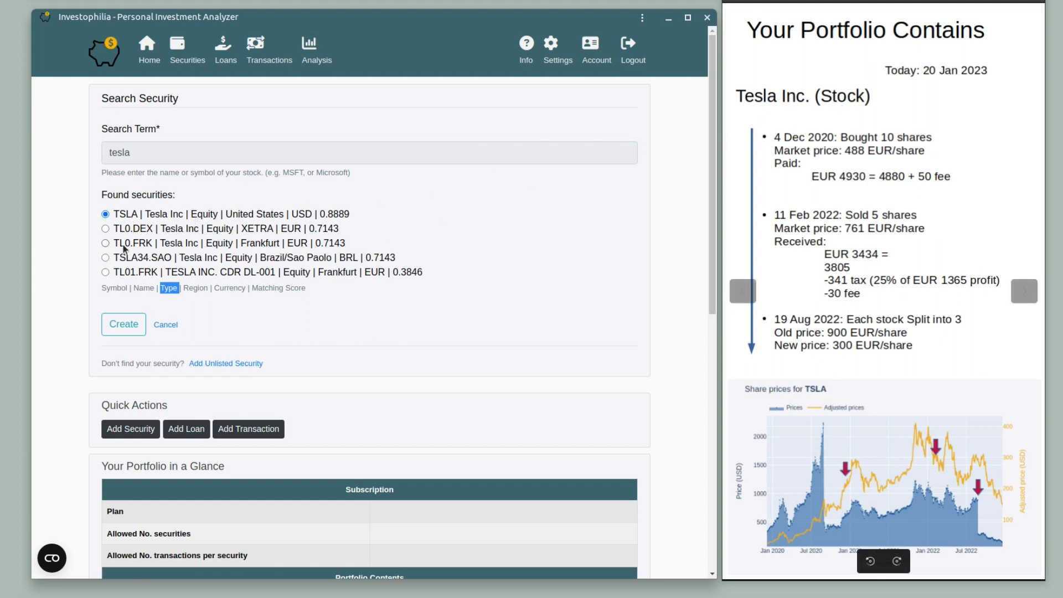
Highlight TSLA's Equity type and USD currency, the Region label, and TL0.DEX's XETRA exchange.
drag(191, 214, 212, 217)
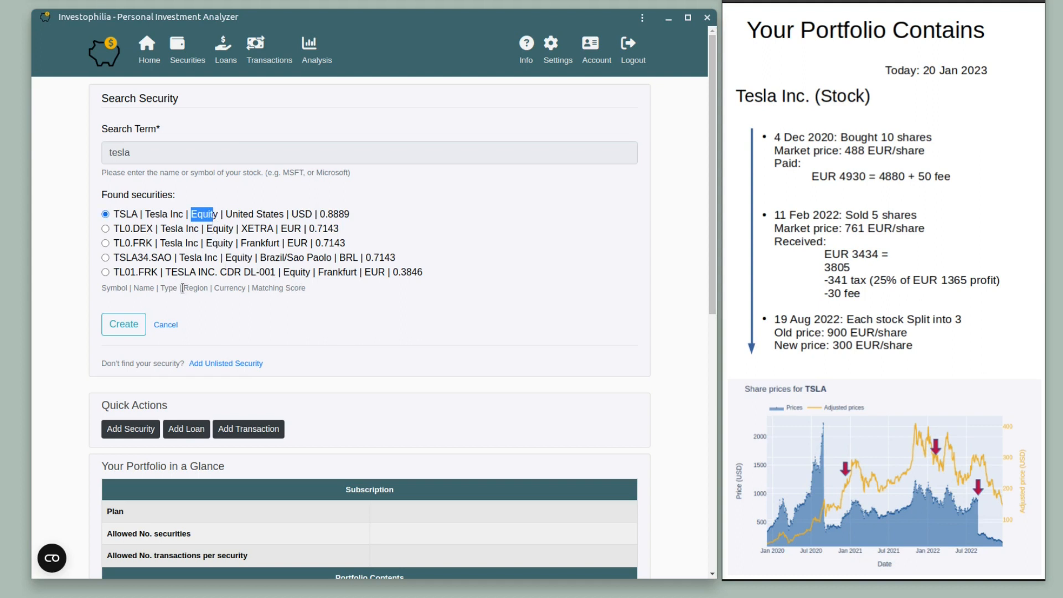
drag(183, 288, 245, 288)
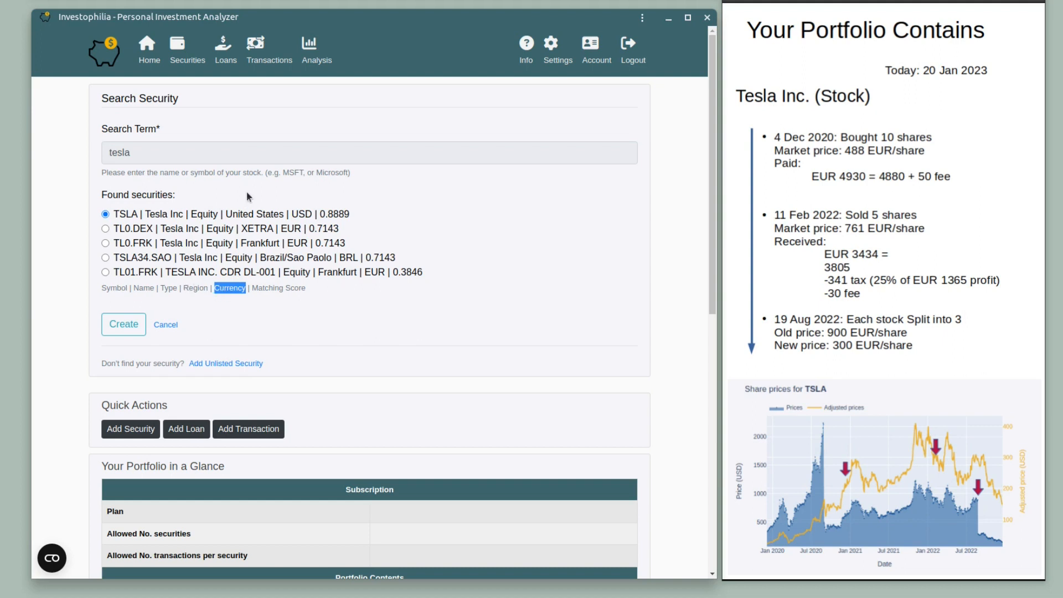
drag(227, 214, 309, 218)
drag(242, 228, 267, 232)
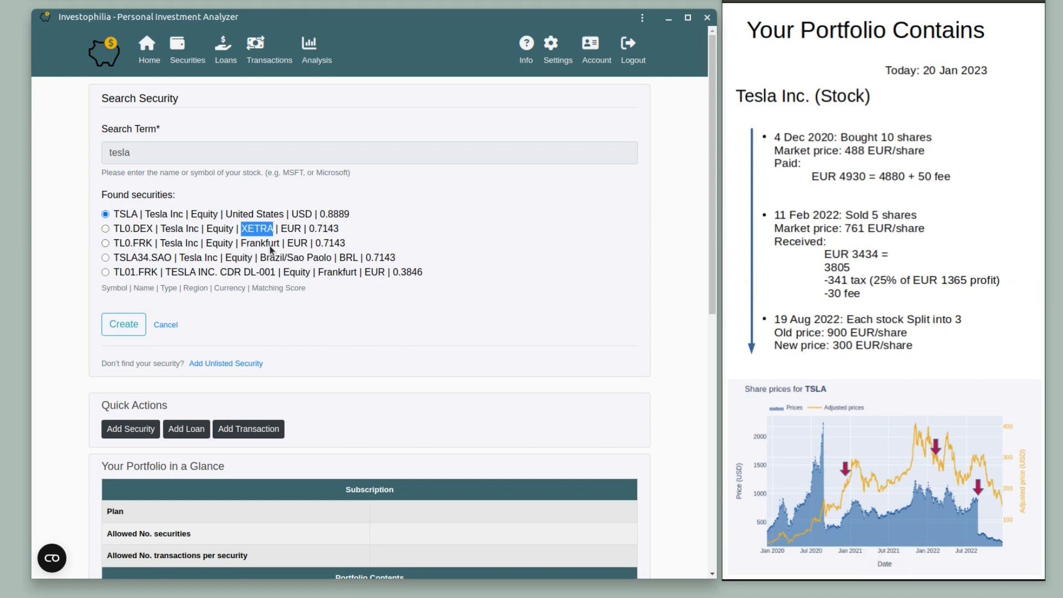
click(145, 220)
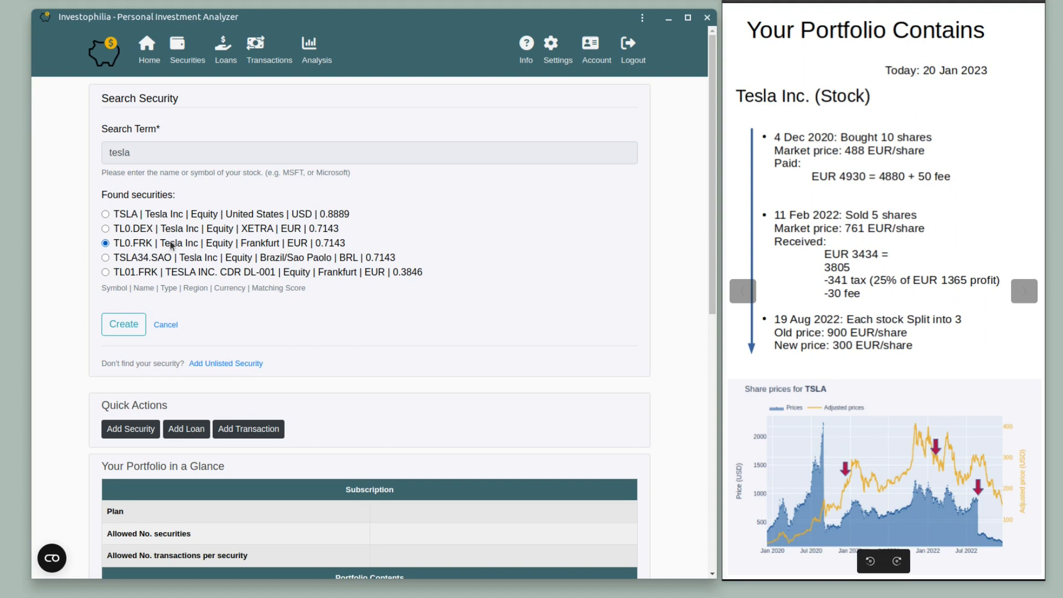
Create the TL0.FRK Tesla Inc security with region North America and sector Industrials, and save it.
click(125, 329)
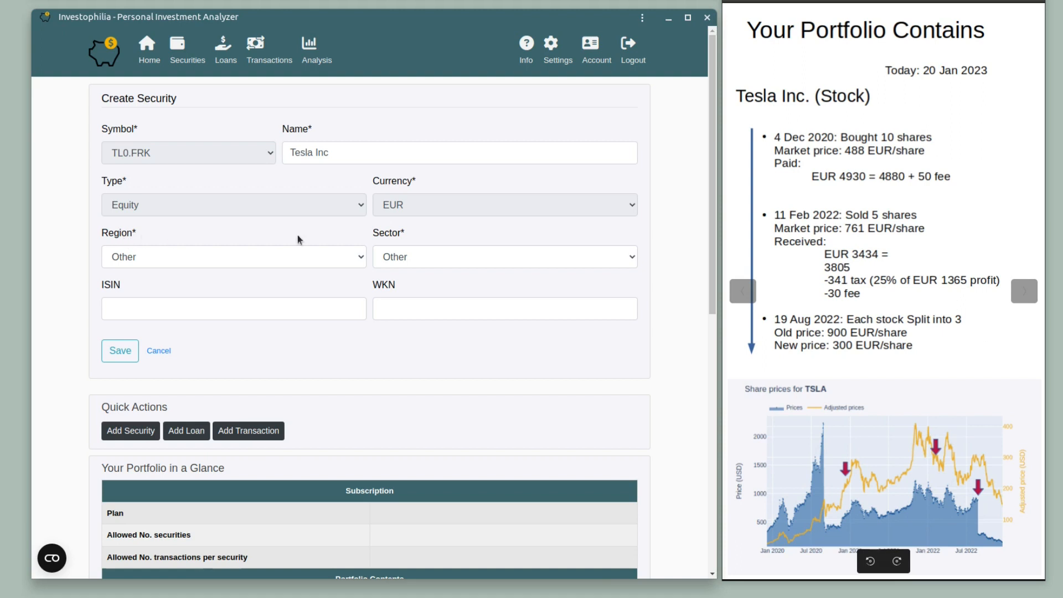
click(355, 256)
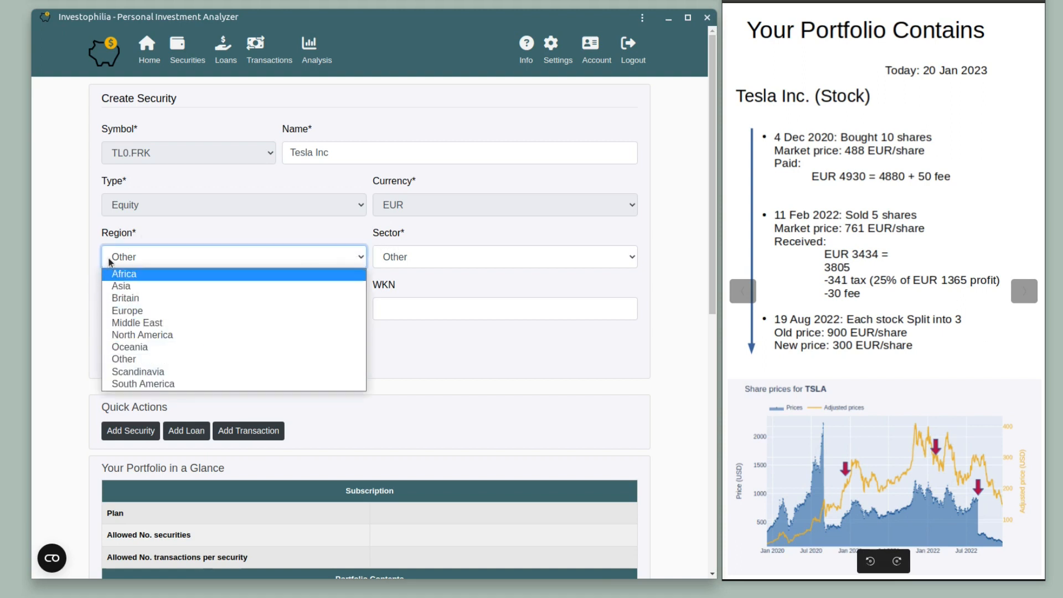
click(138, 335)
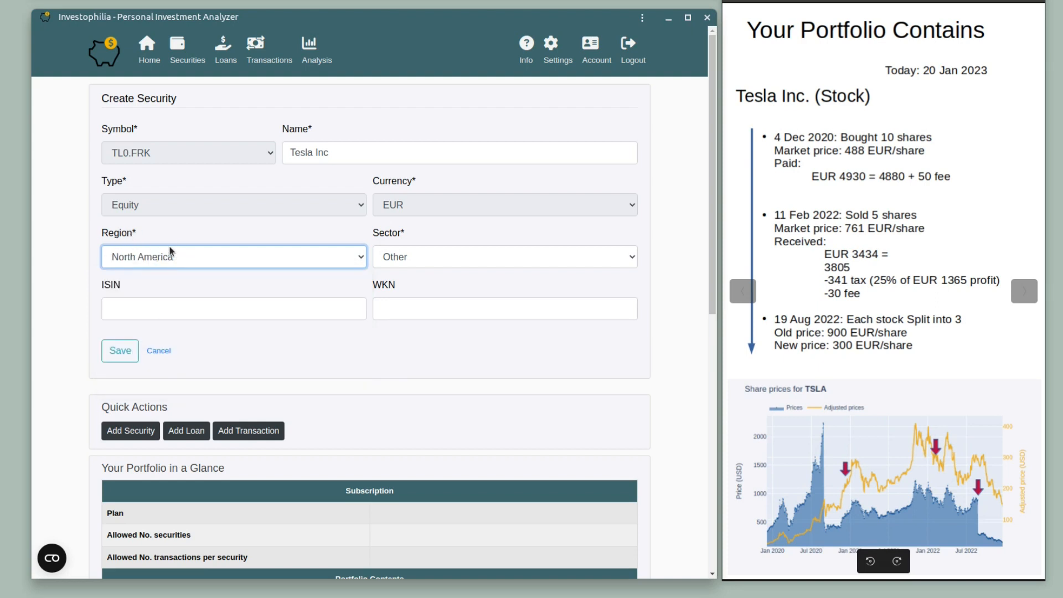
click(426, 258)
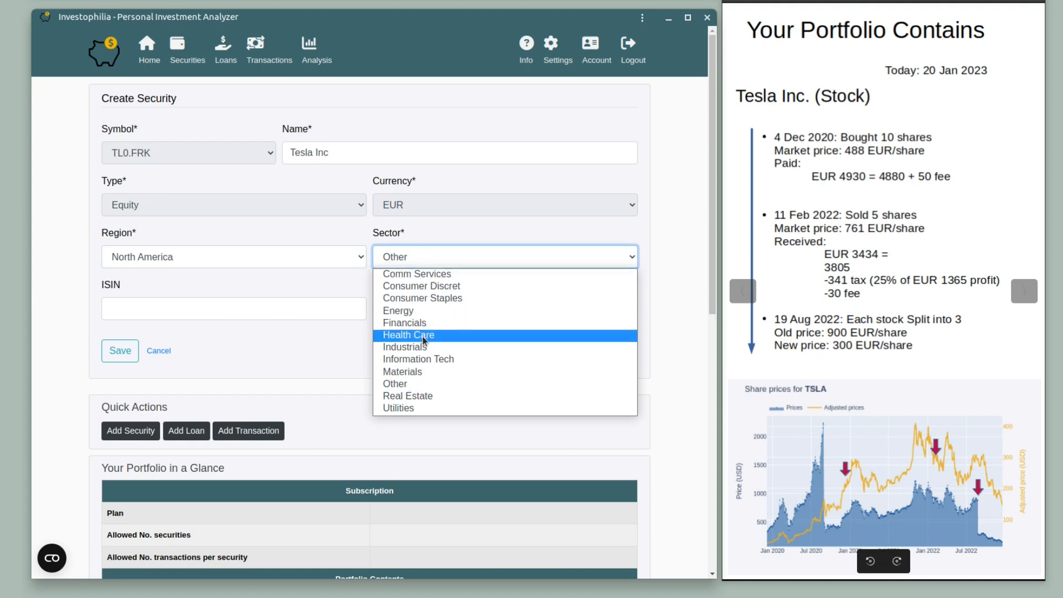
click(430, 348)
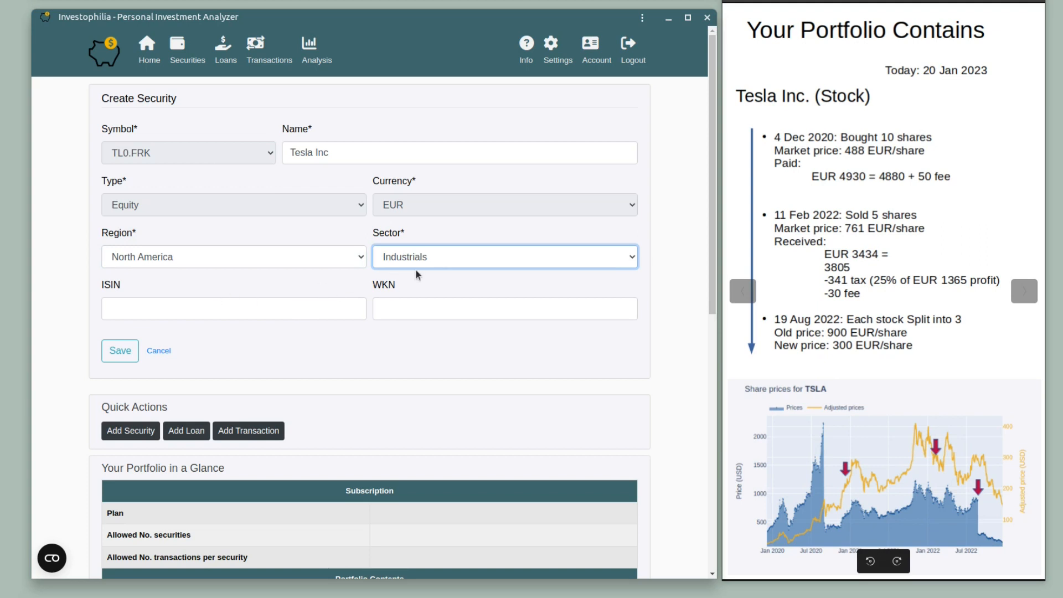
click(174, 314)
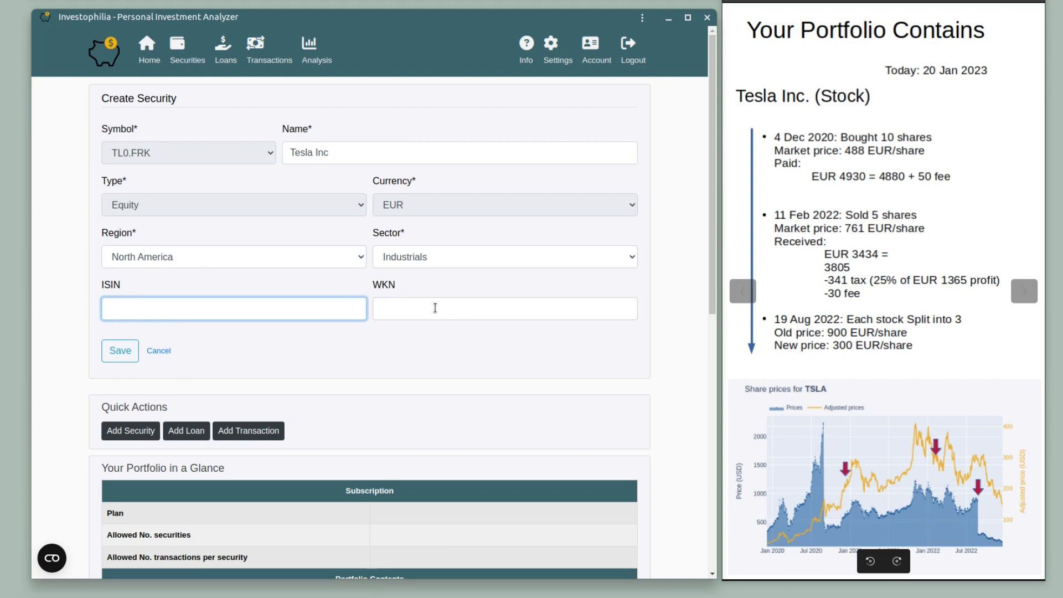
click(125, 355)
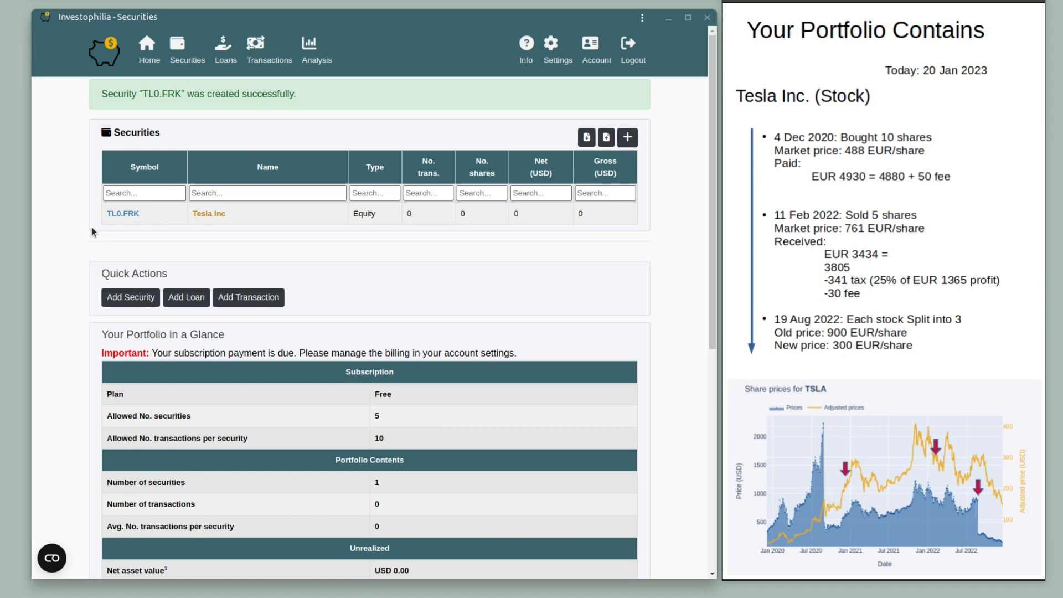
click(125, 215)
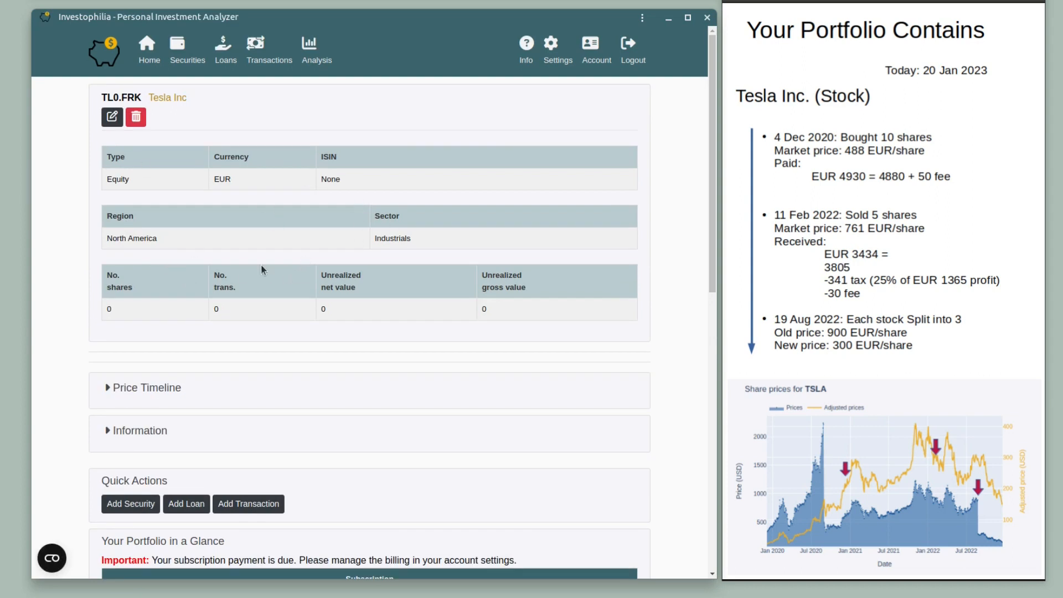
click(109, 390)
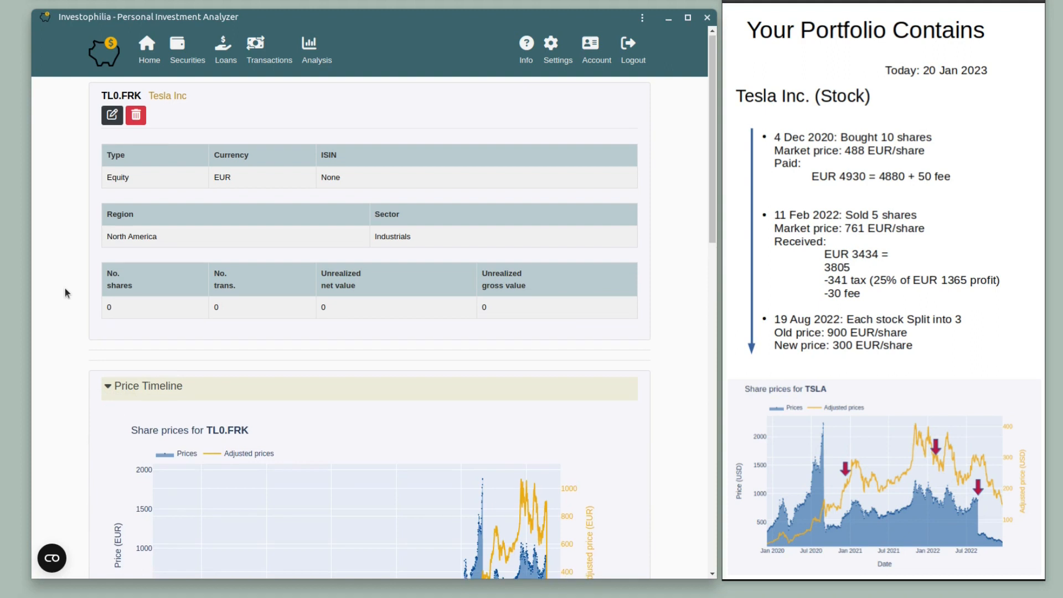
scroll(65, 288, down, 3)
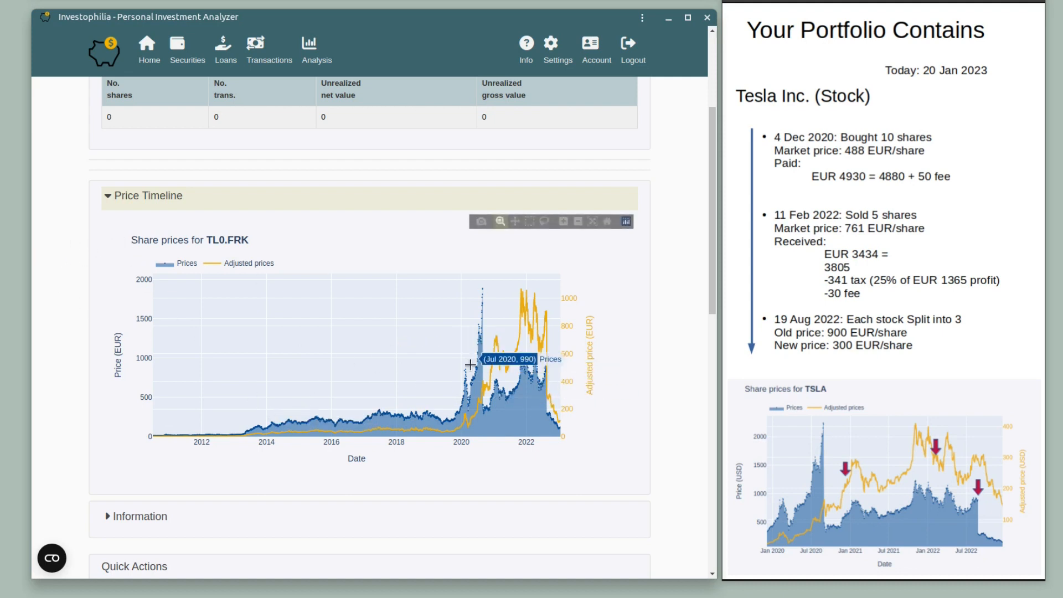
click(216, 266)
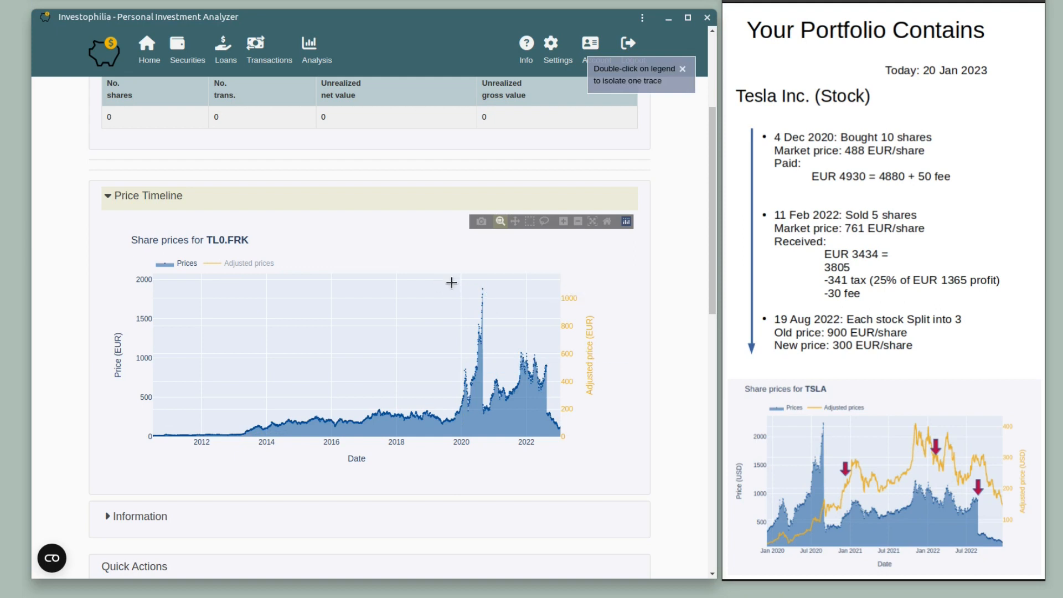
drag(447, 282, 562, 439)
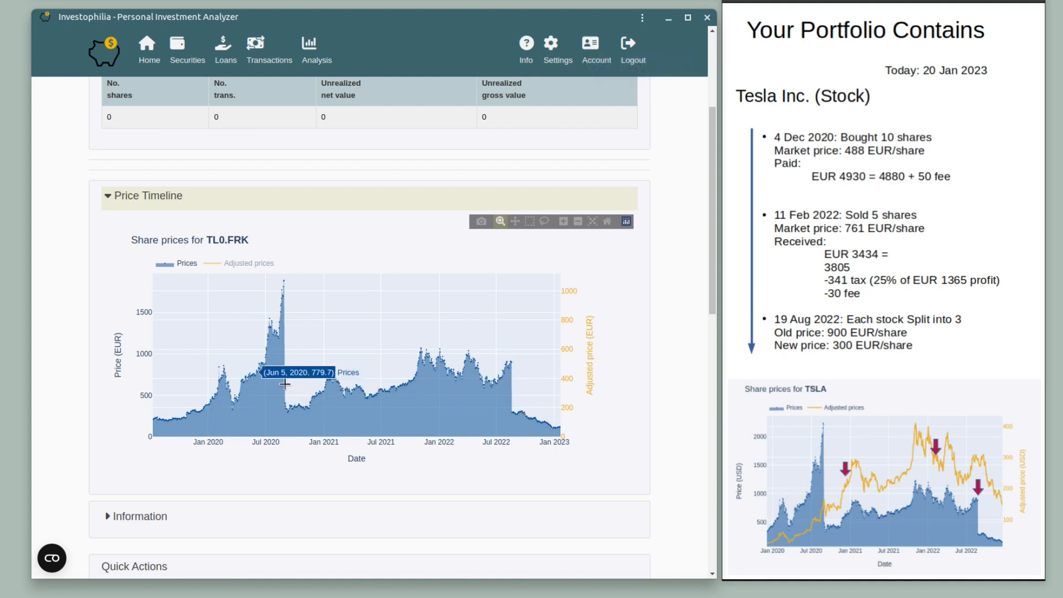
scroll(202, 340, up, 1)
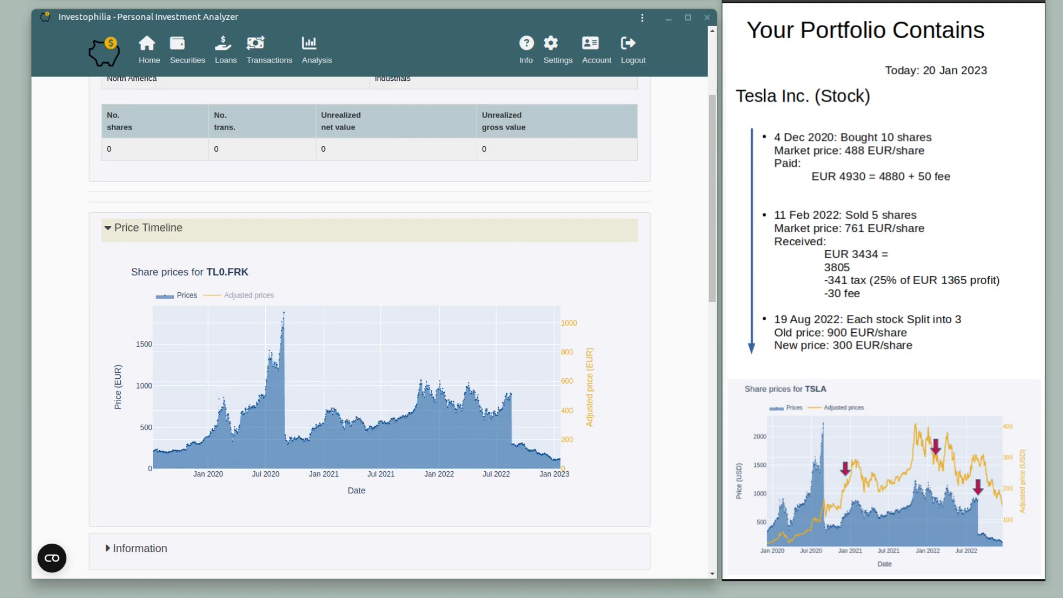
Start a new transaction on the Transactions page and choose Tesla Inc (TL0.FRK) as its security.
click(253, 49)
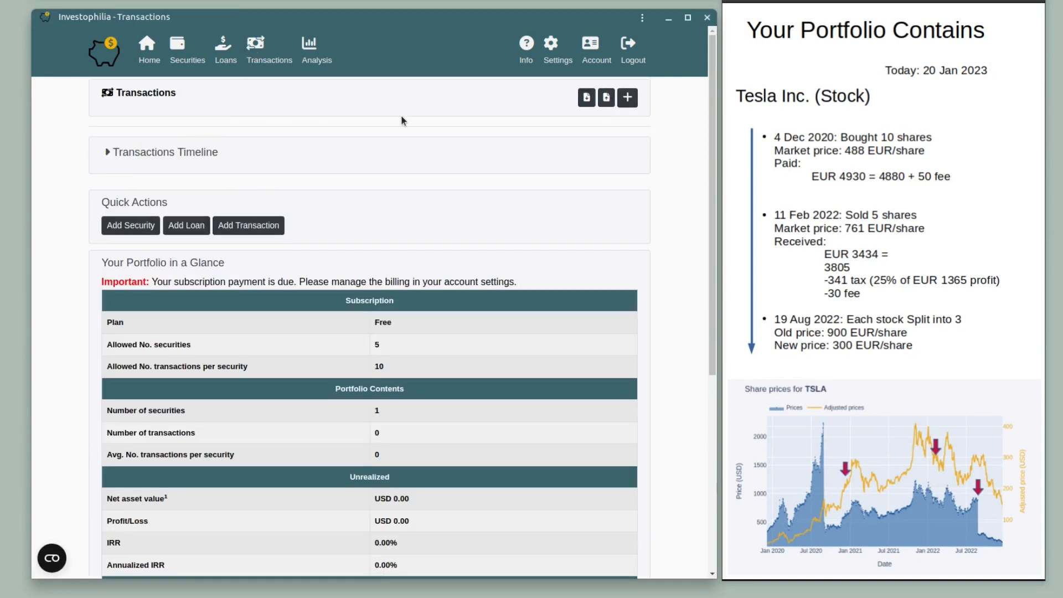
click(628, 99)
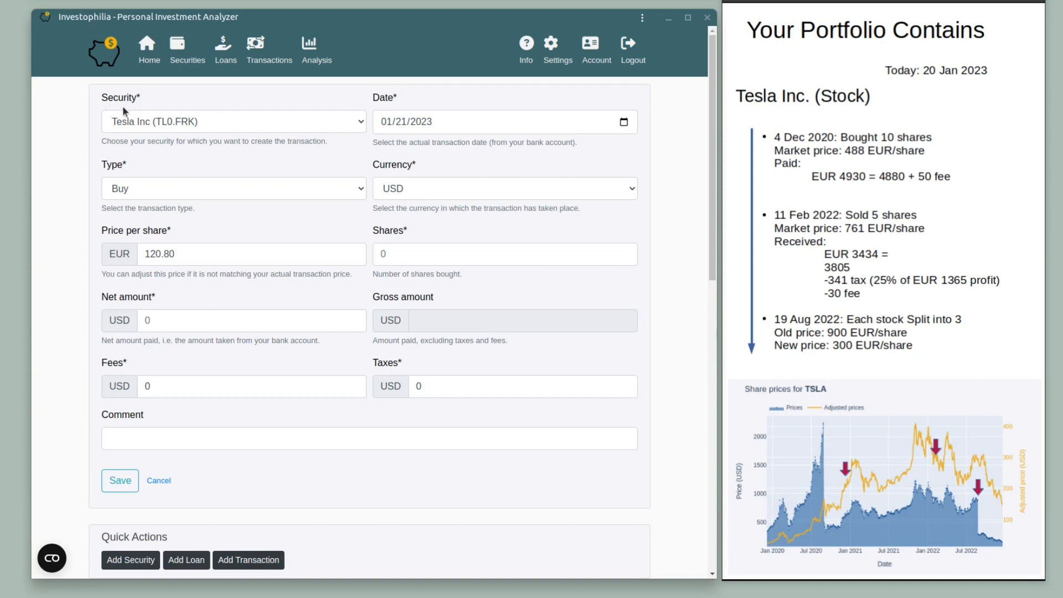
click(274, 121)
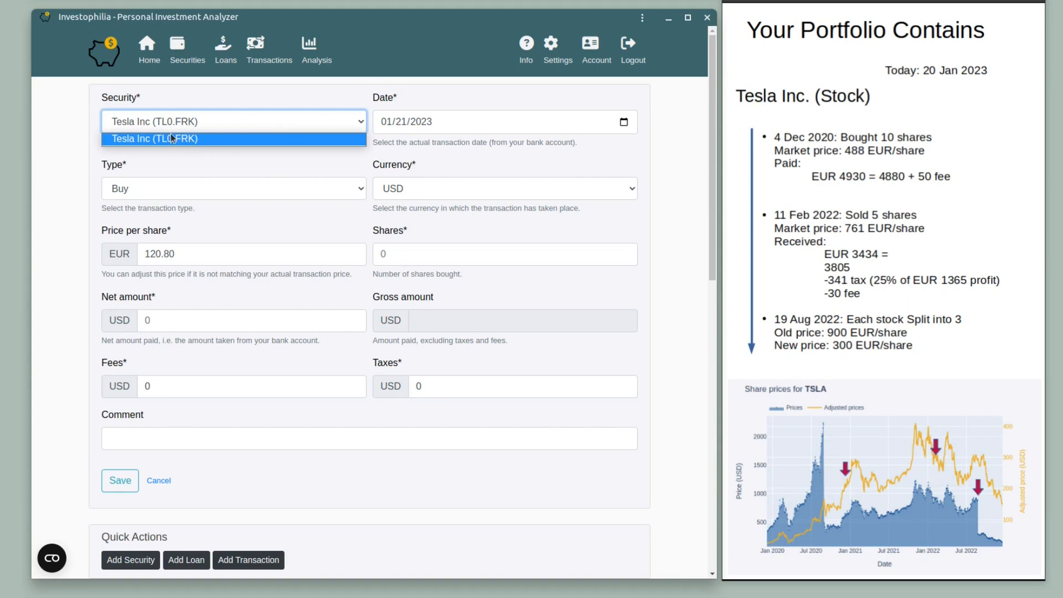
click(218, 136)
click(222, 118)
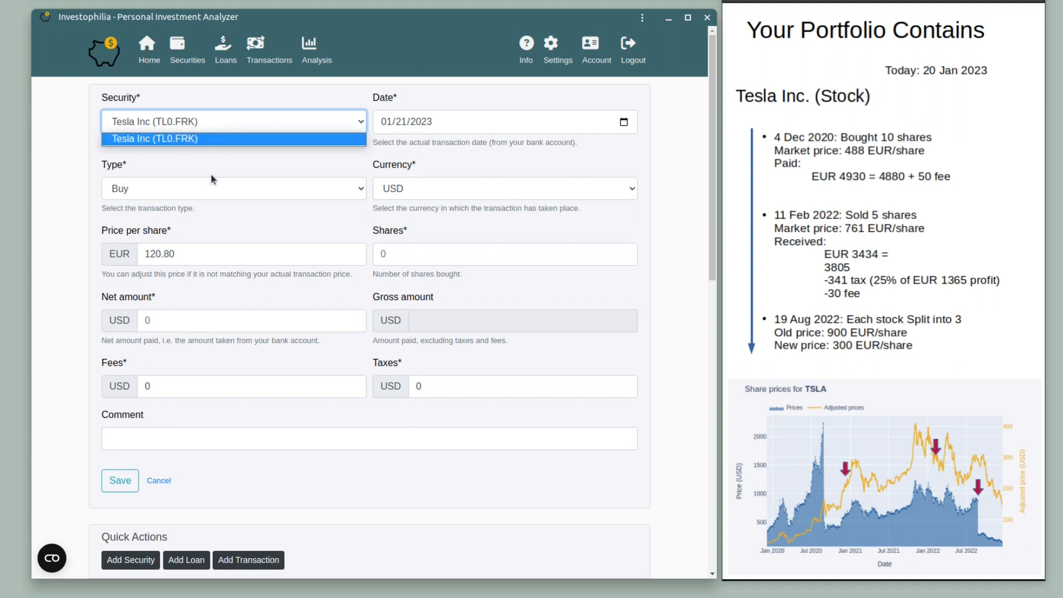
click(210, 141)
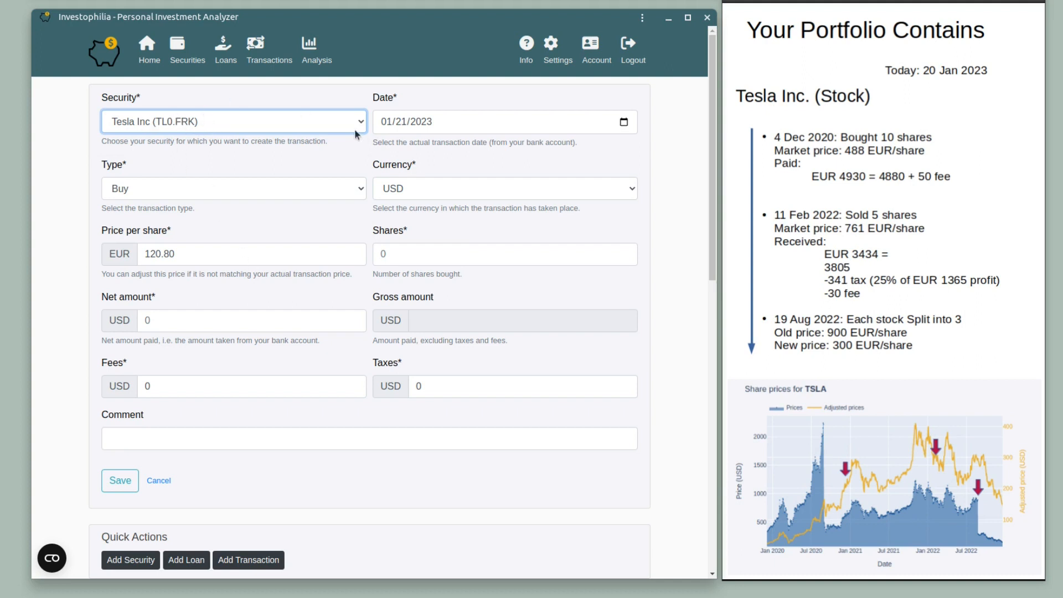
Set the transaction date to 12/04/2020 using the calendar.
click(458, 121)
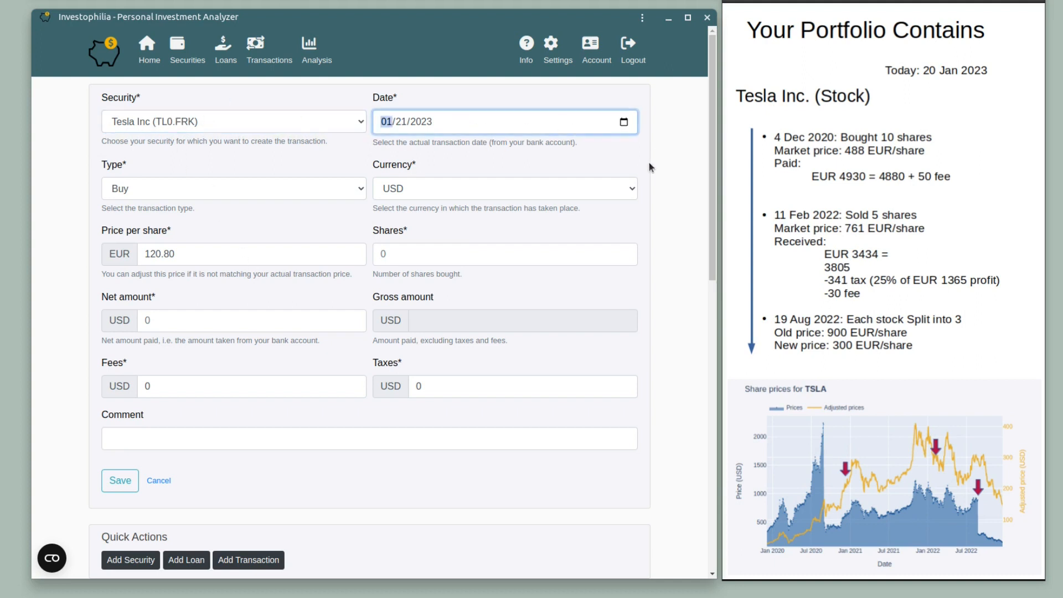
click(624, 122)
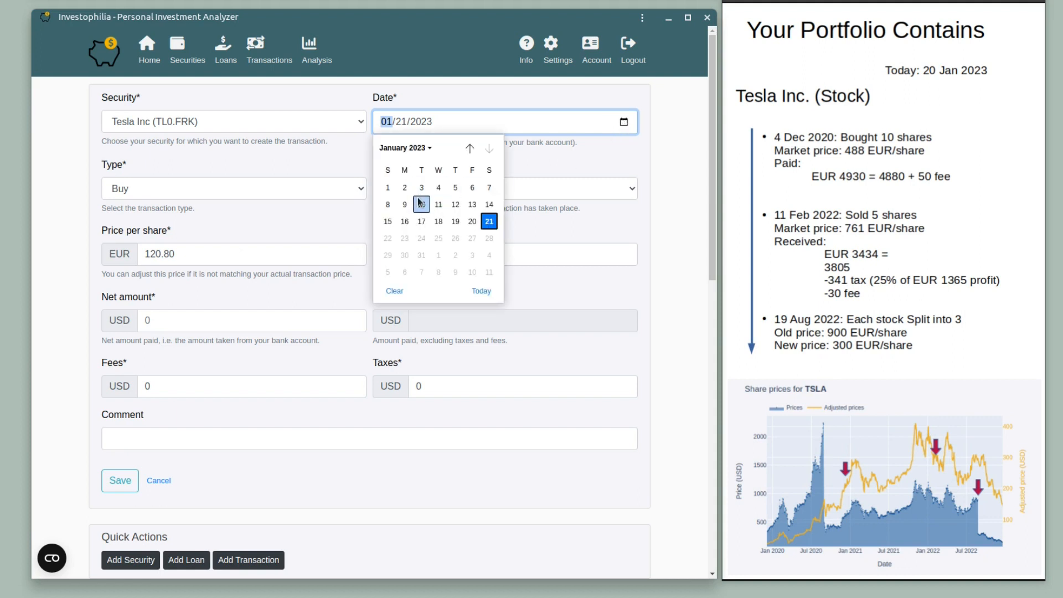
click(425, 148)
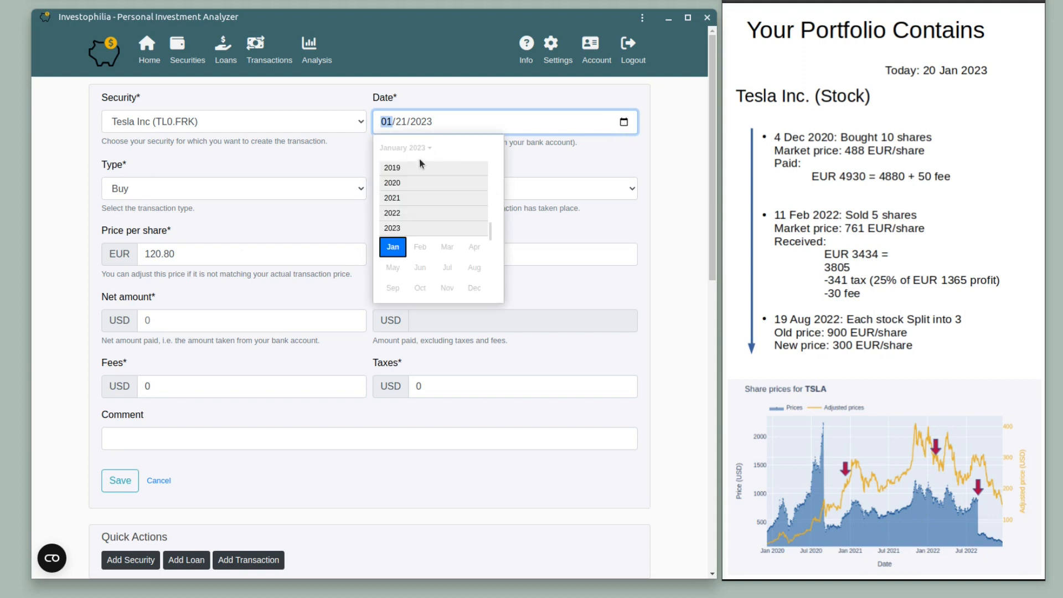
click(398, 187)
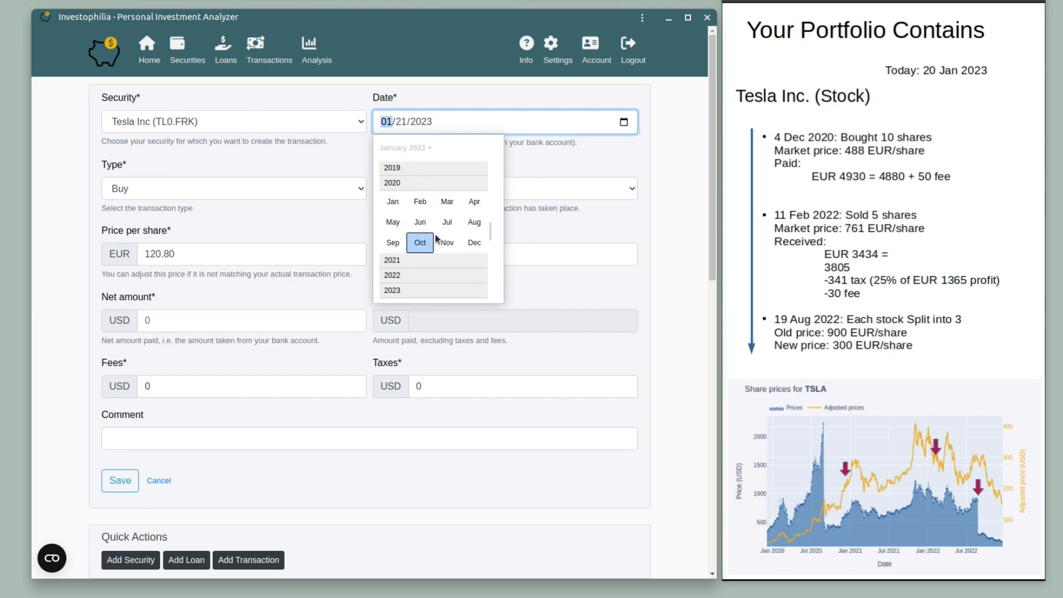
click(473, 241)
click(470, 188)
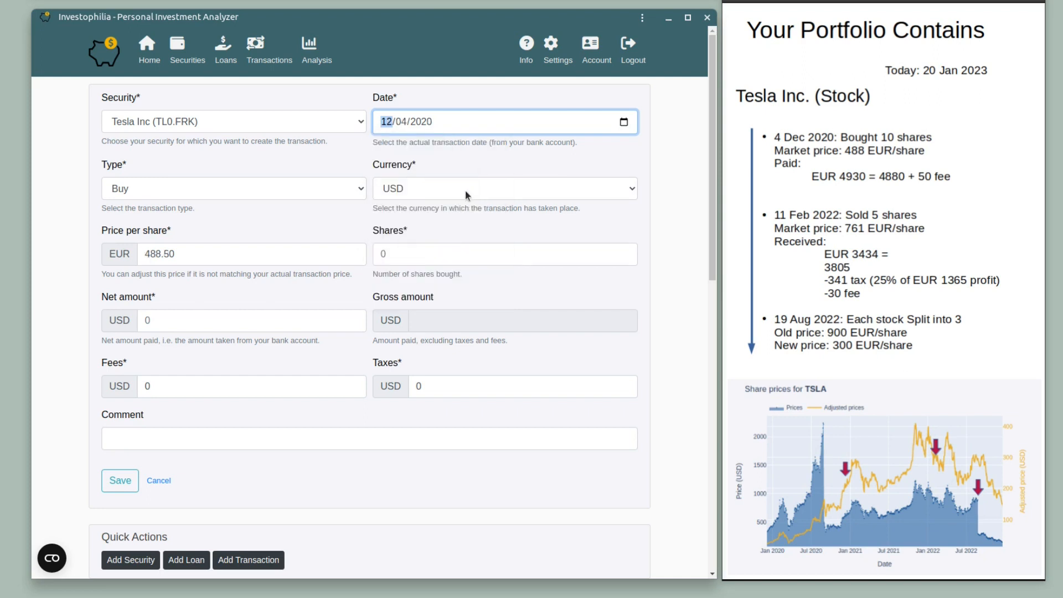
click(623, 122)
click(624, 122)
Keep Buy as the transaction type and set the currency to EUR.
click(199, 188)
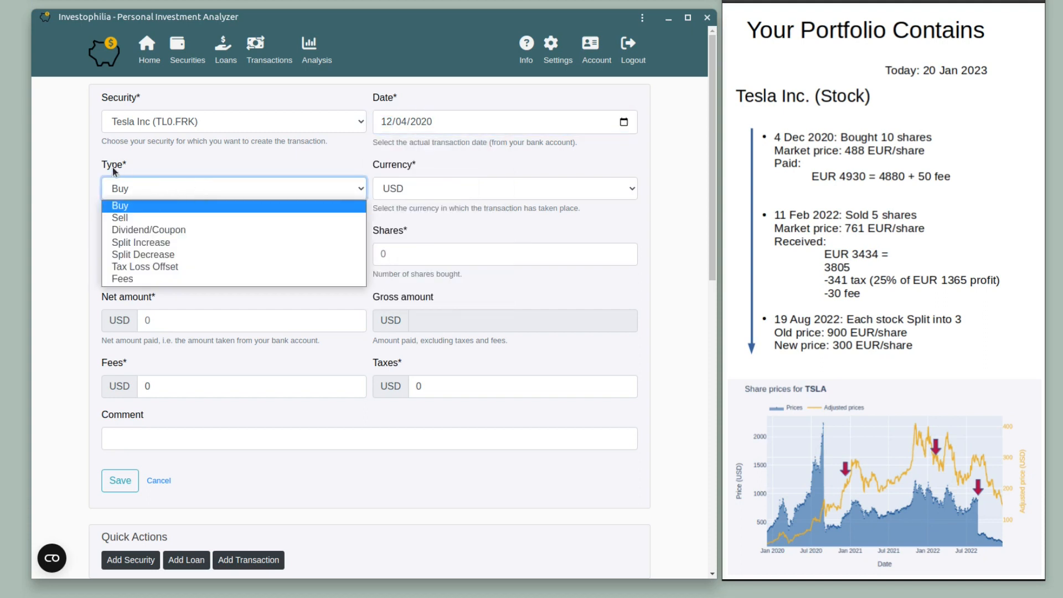
click(128, 207)
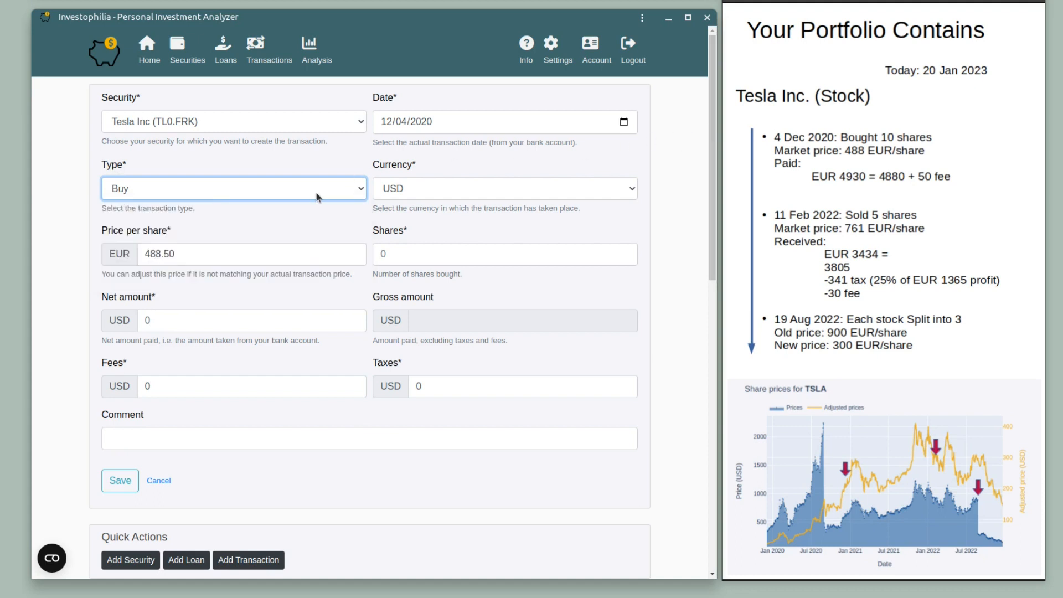
click(417, 188)
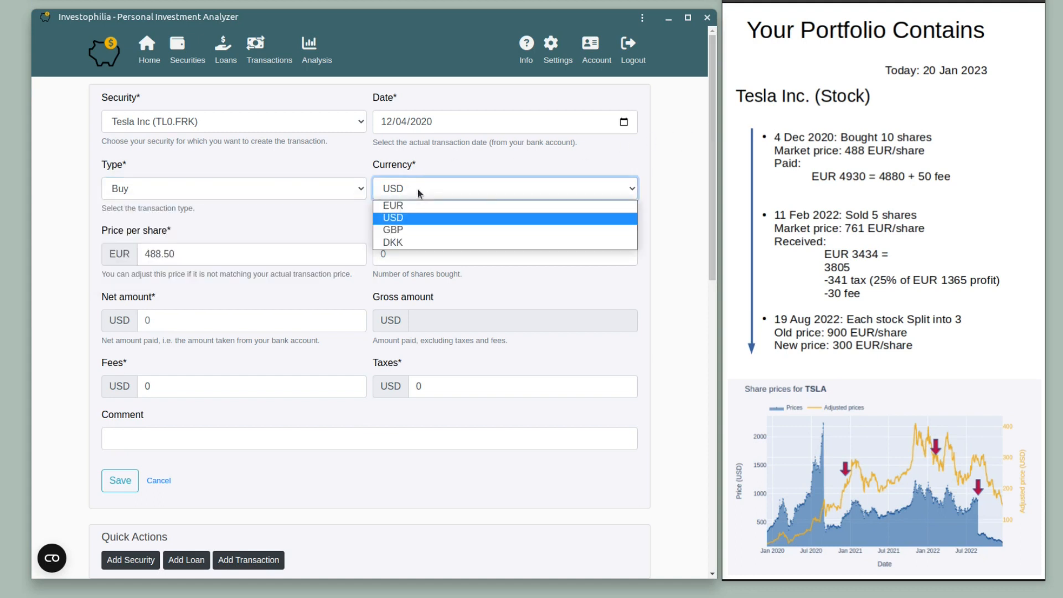
click(415, 206)
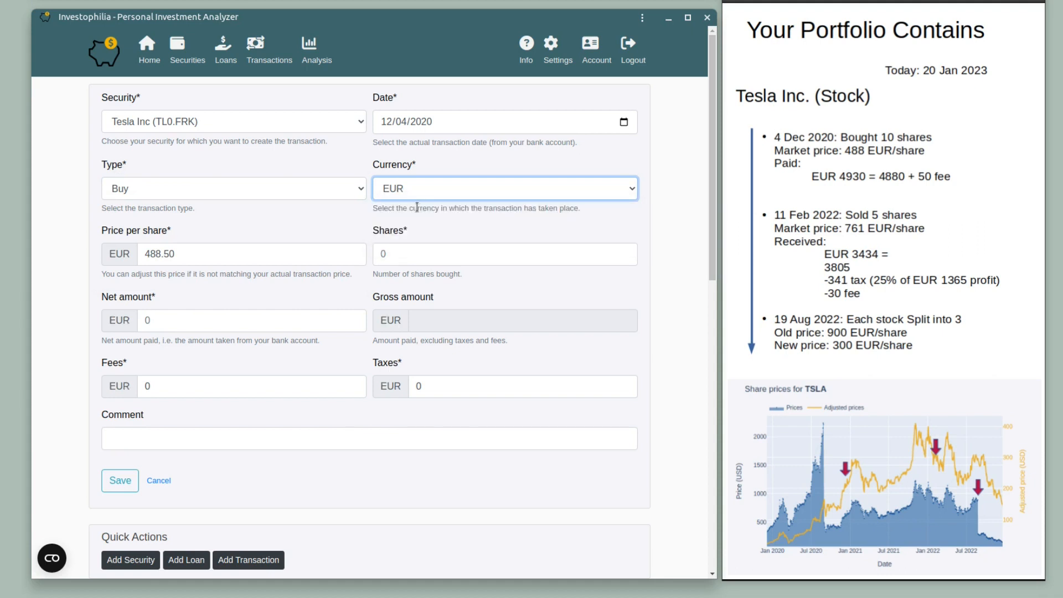
click(199, 262)
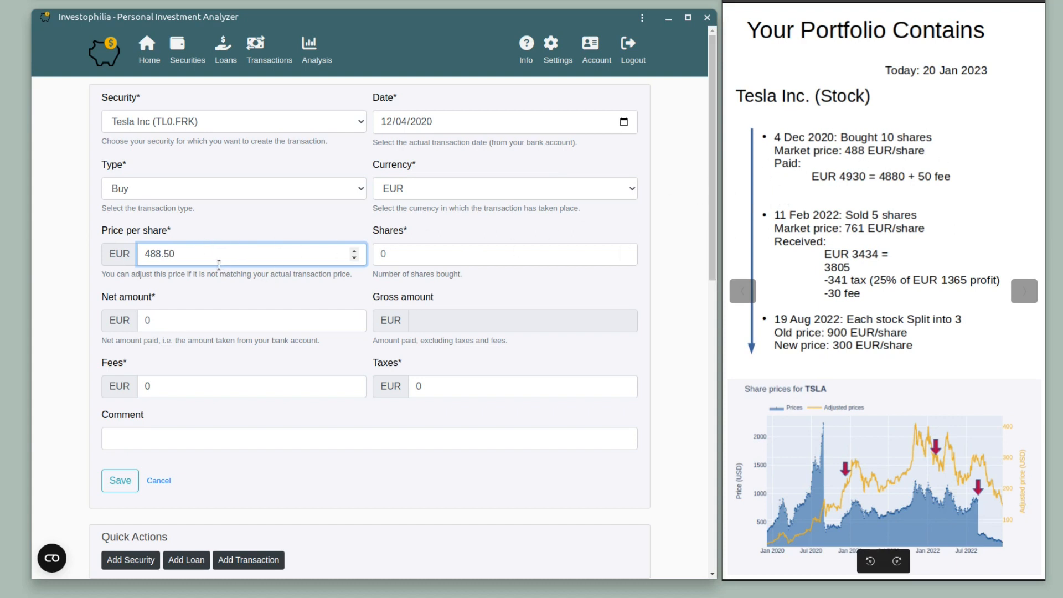
Enter 10 shares and a net amount of 4930.
click(177, 327)
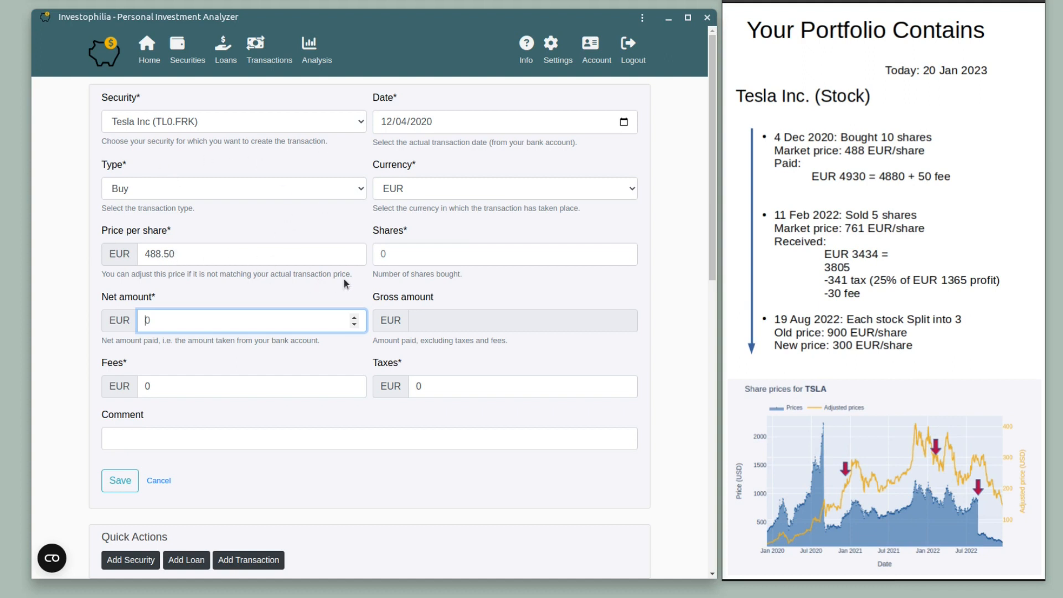
click(399, 258)
text(10)
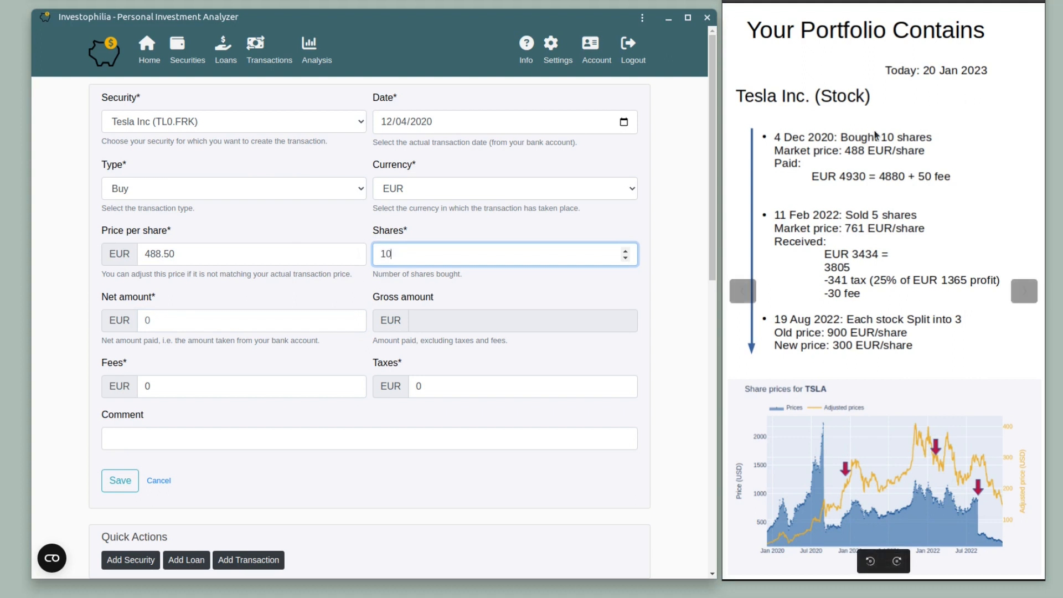
click(183, 325)
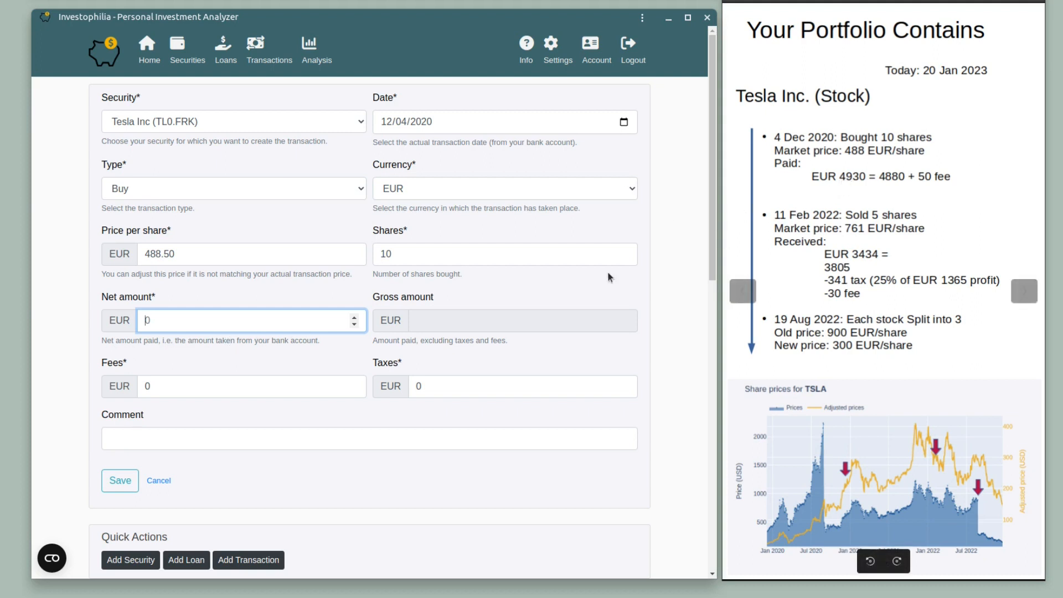
key(BackSpace)
text(4)
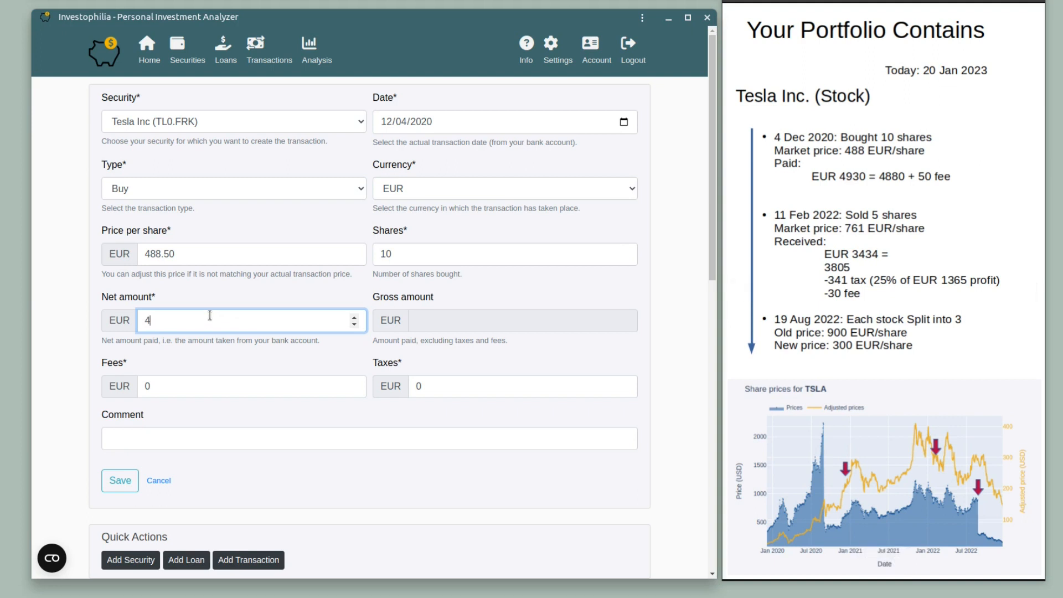
text(930)
Set fees to 50, leave taxes at 0, and add the transaction number as the comment.
click(215, 385)
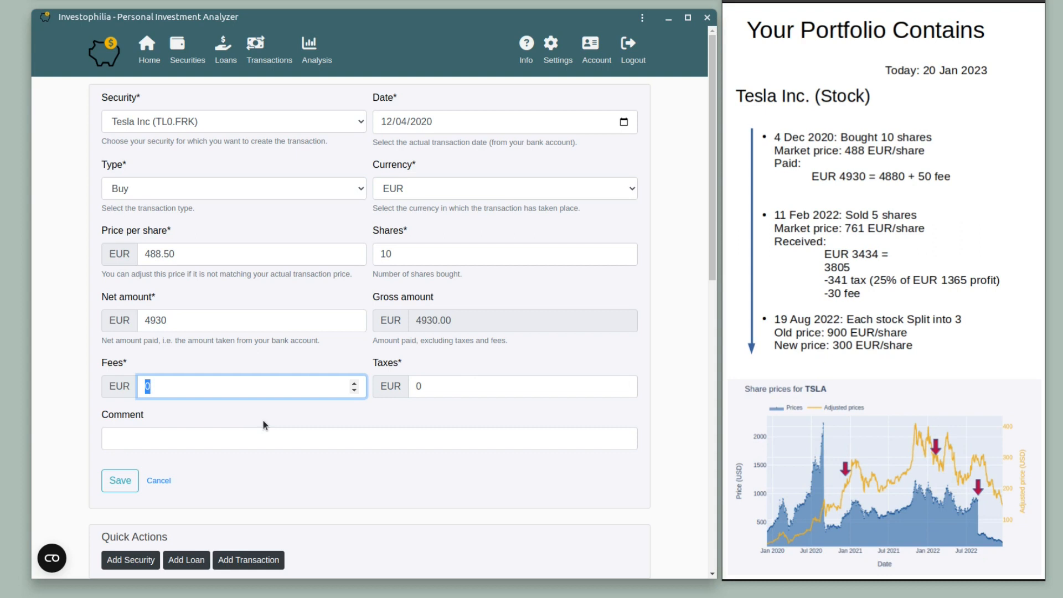
text(50)
click(435, 386)
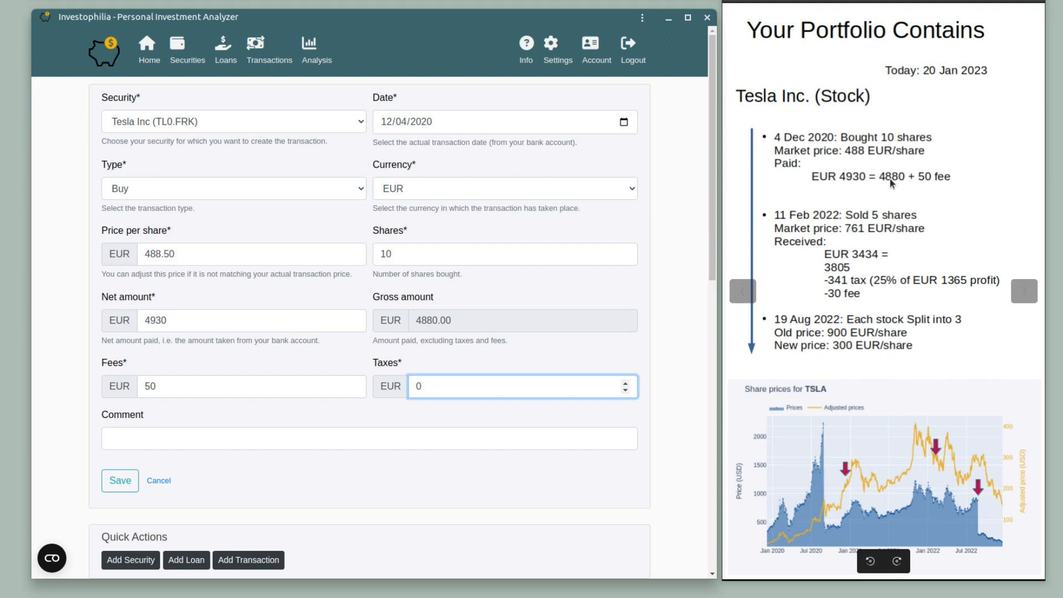
click(165, 440)
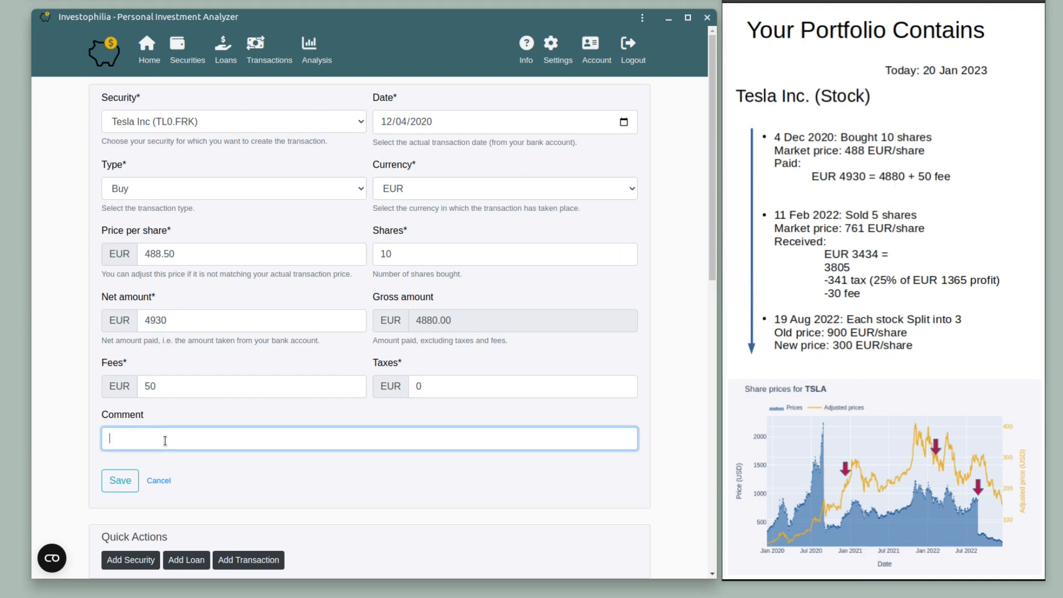
Save the 04 Dec 2020 Tesla buy transaction.
click(128, 481)
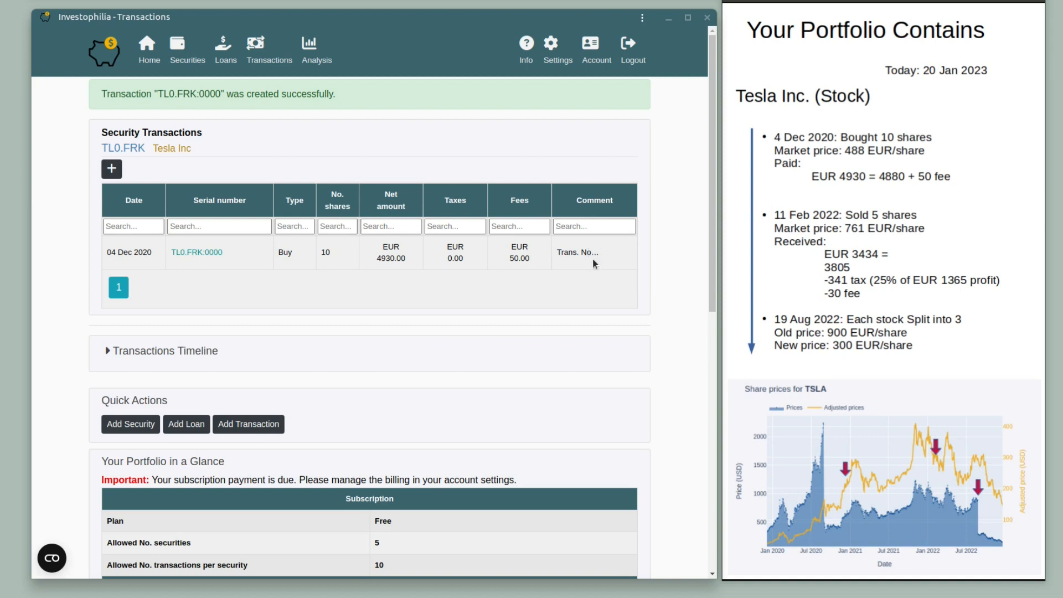
Start a new Tesla Inc transaction dated 02/11/2022.
click(112, 170)
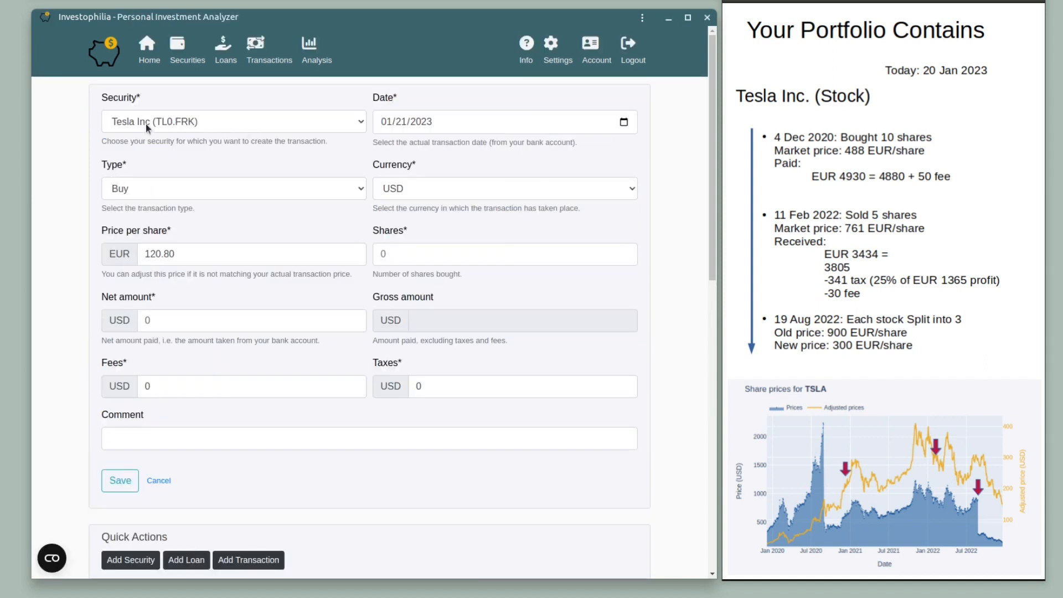
click(227, 121)
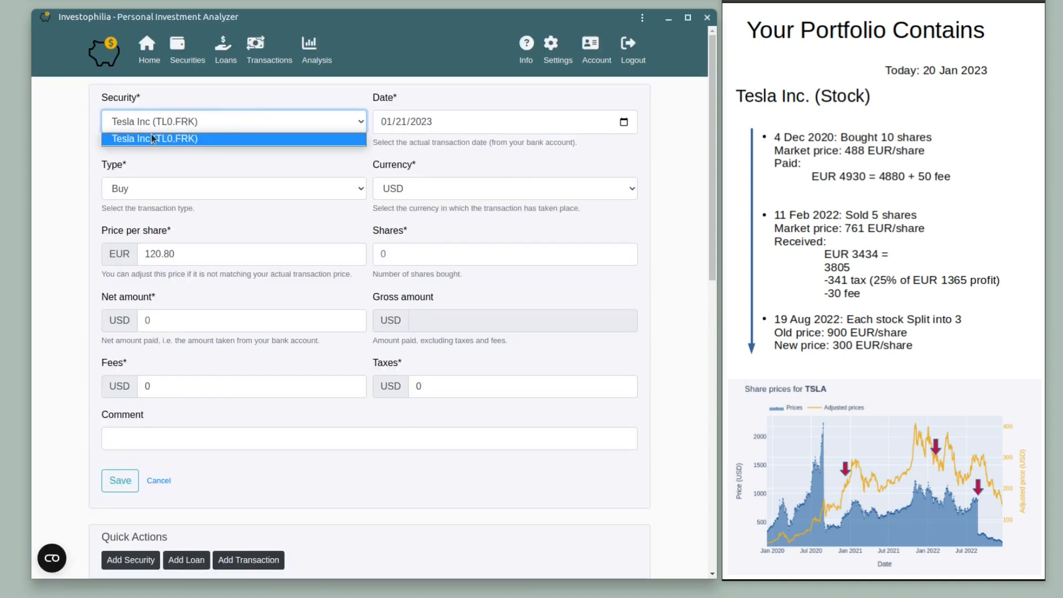
click(158, 145)
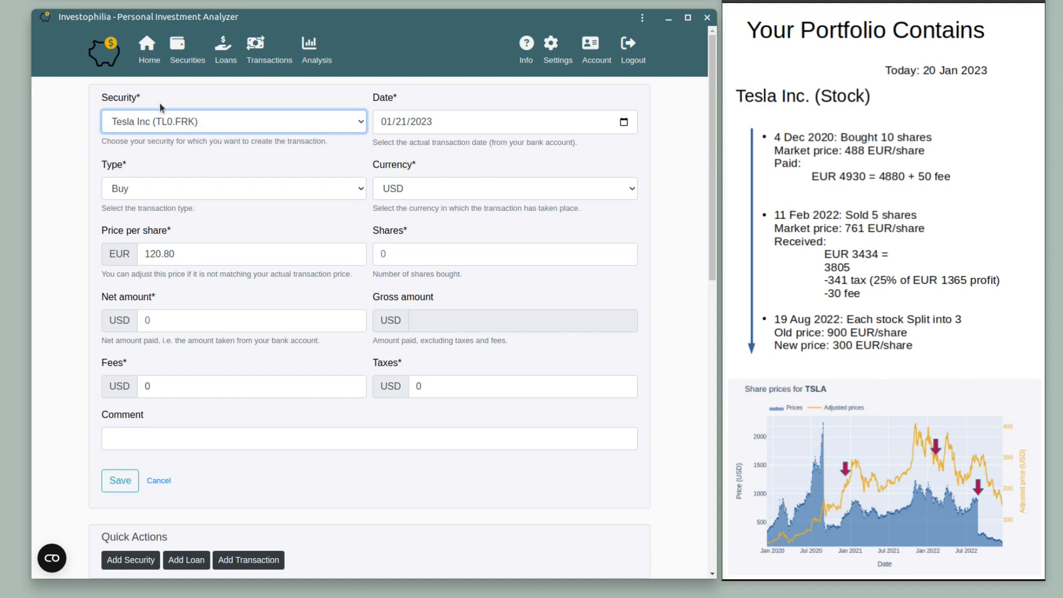
click(475, 122)
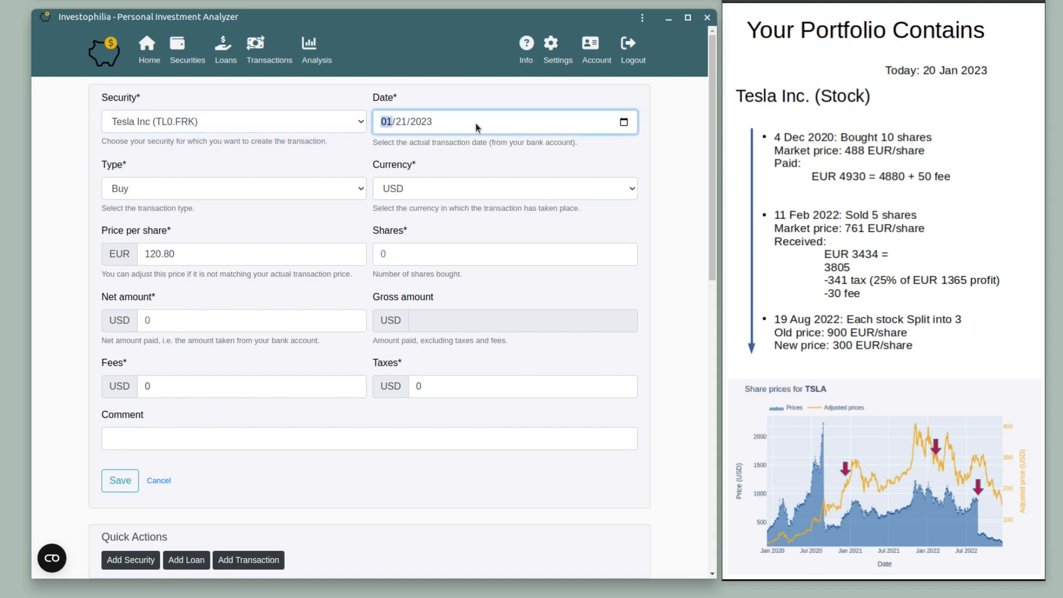
click(624, 122)
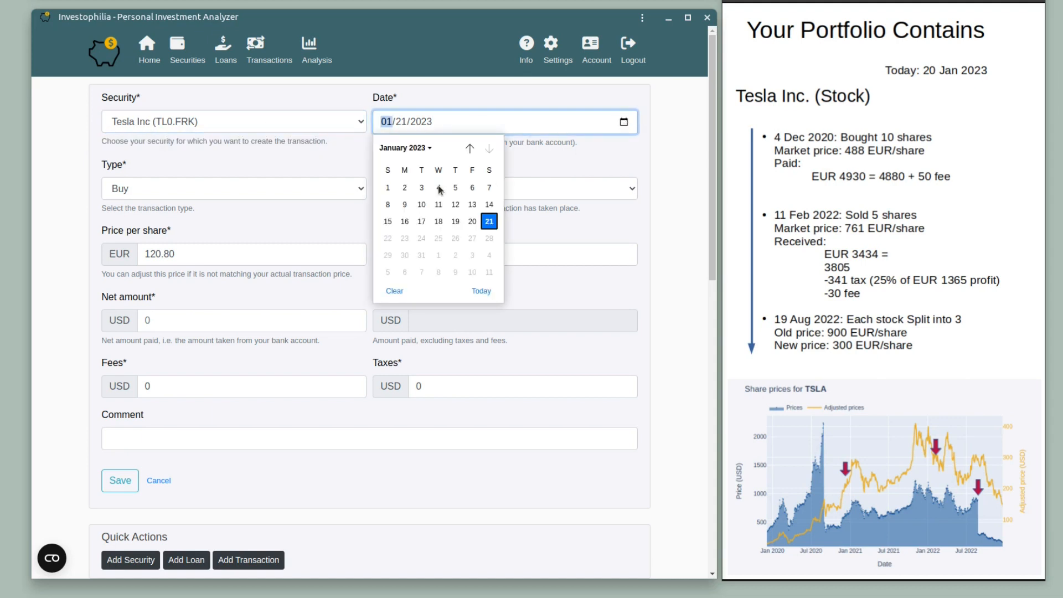
click(420, 147)
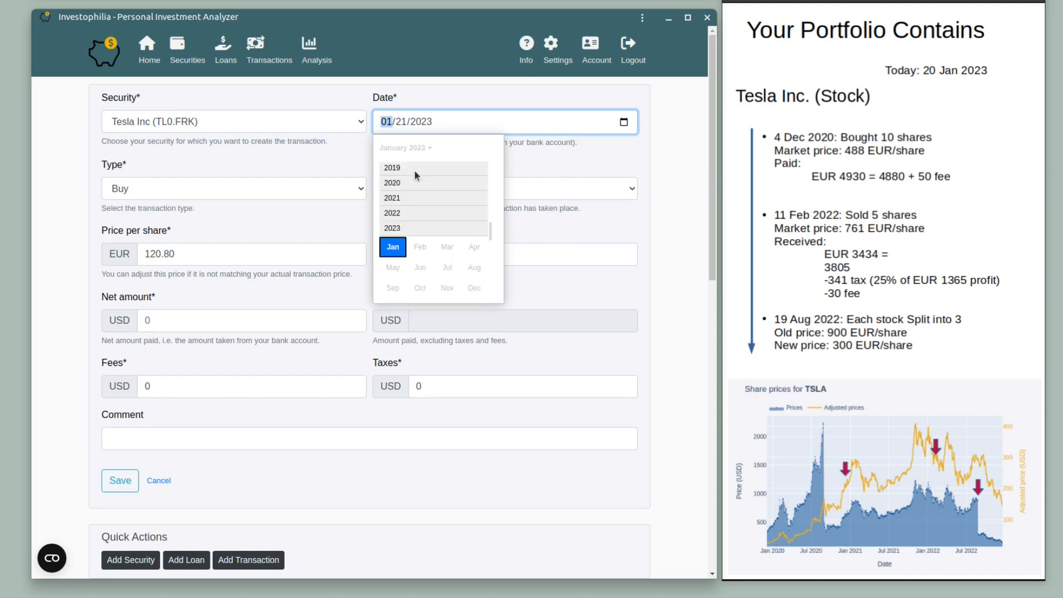
click(402, 214)
click(421, 231)
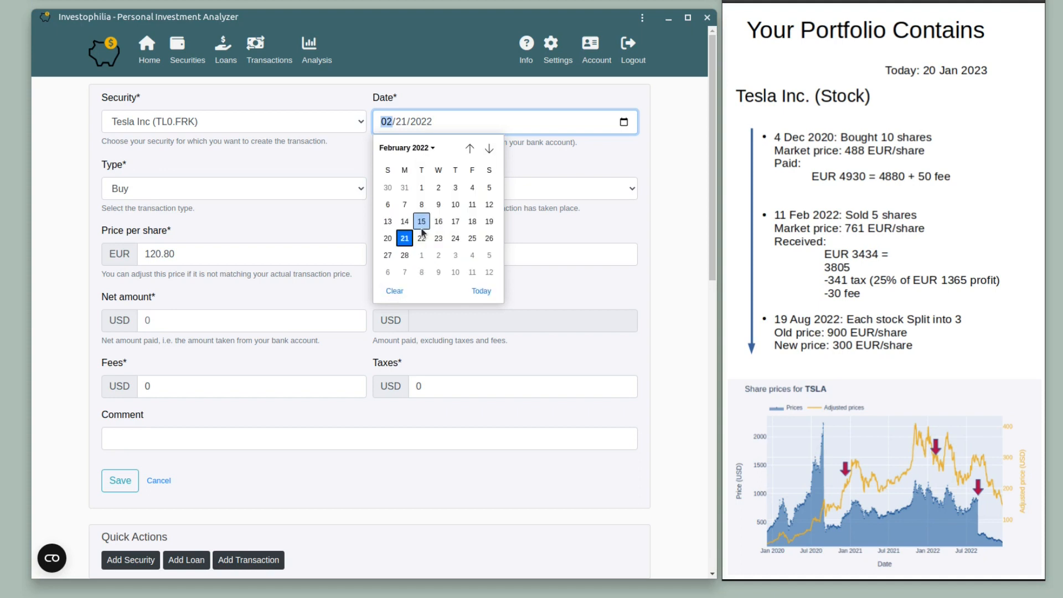
click(473, 204)
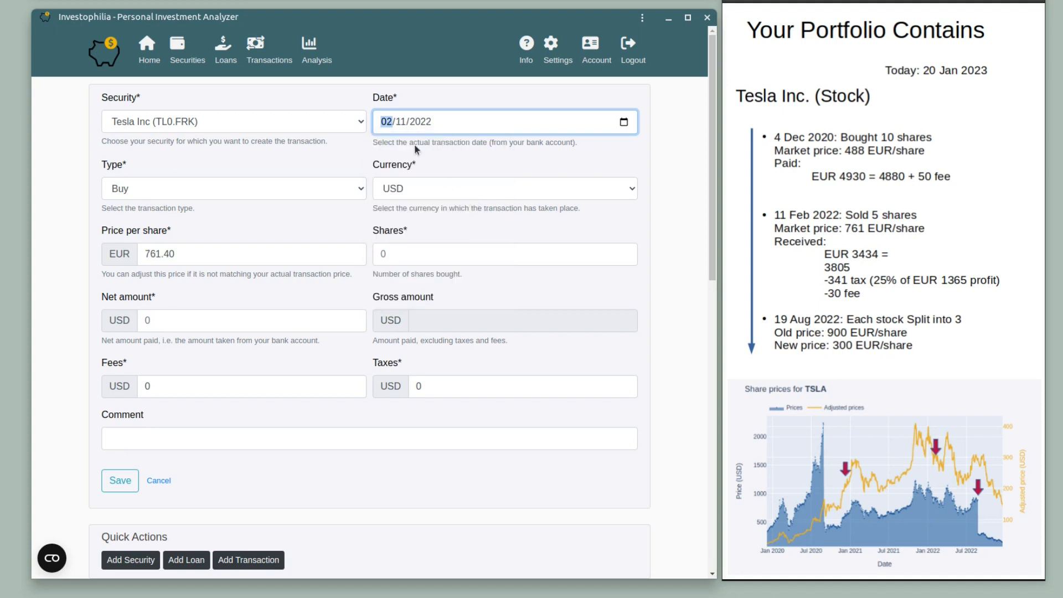
Make the transaction a Sell recorded in EUR.
click(159, 190)
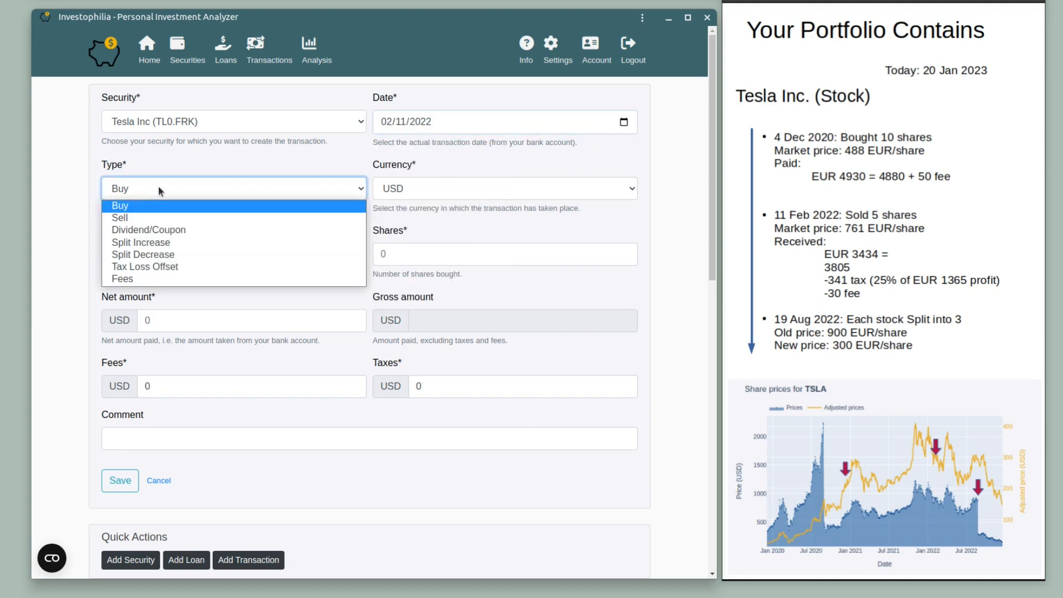
click(125, 217)
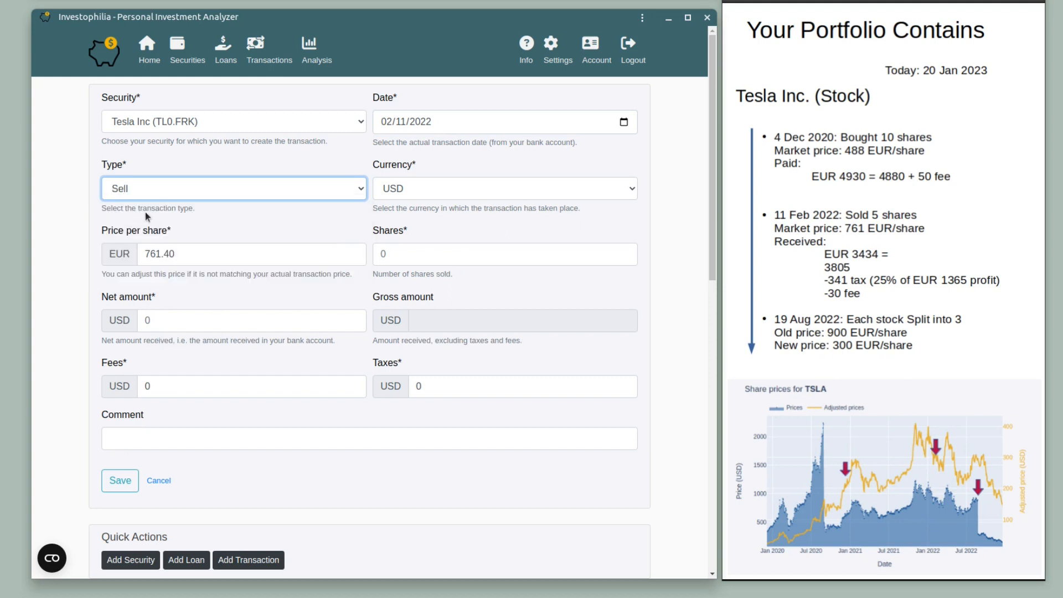
click(417, 192)
click(416, 207)
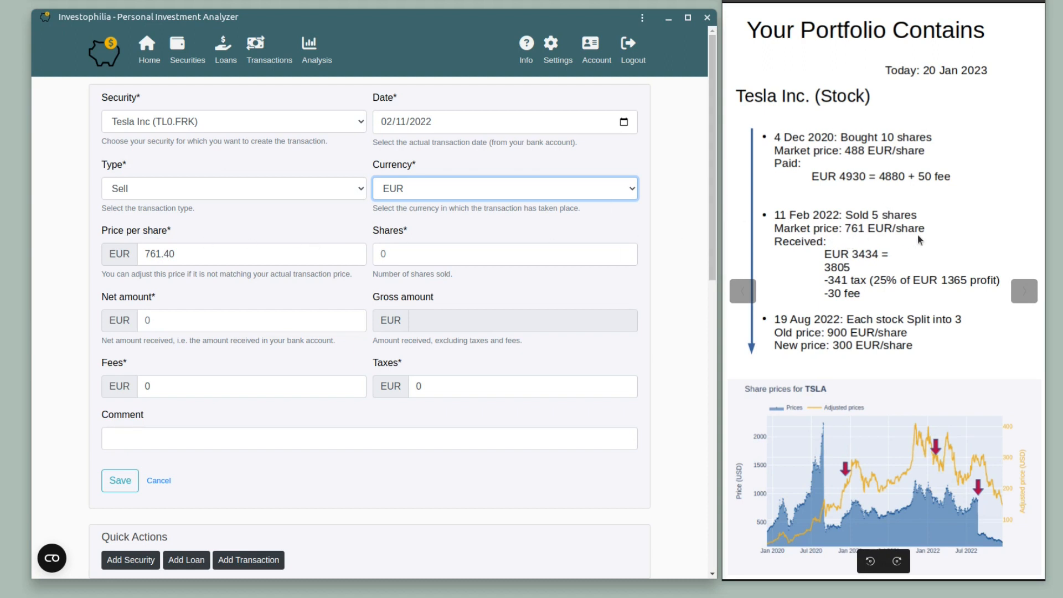
click(457, 249)
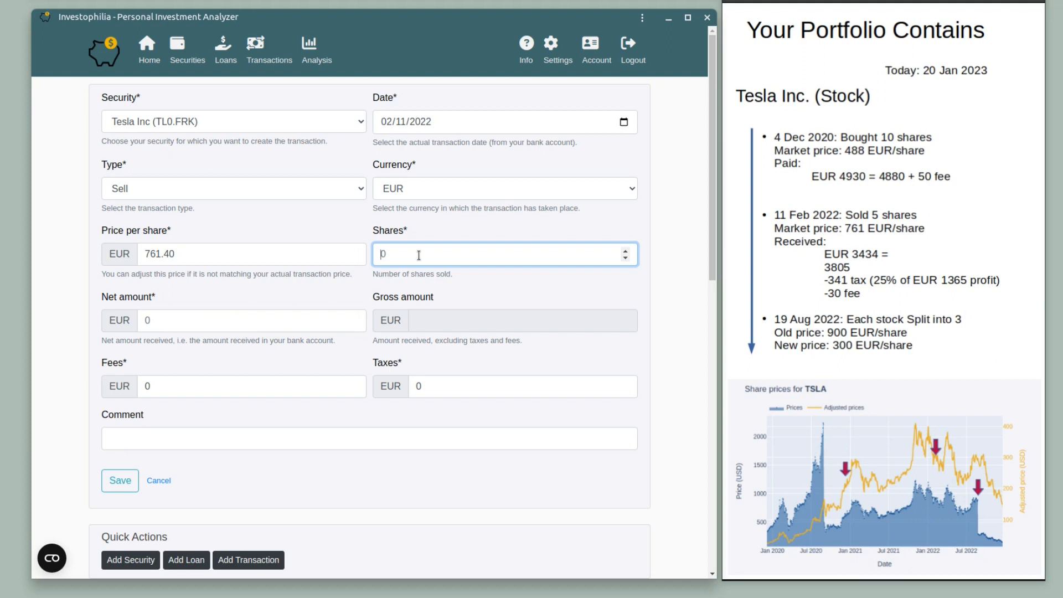
Enter 5 shares, net amount 3434, fees 30 and taxes 341, giving a 3805.00 gross amount.
text(5)
click(172, 323)
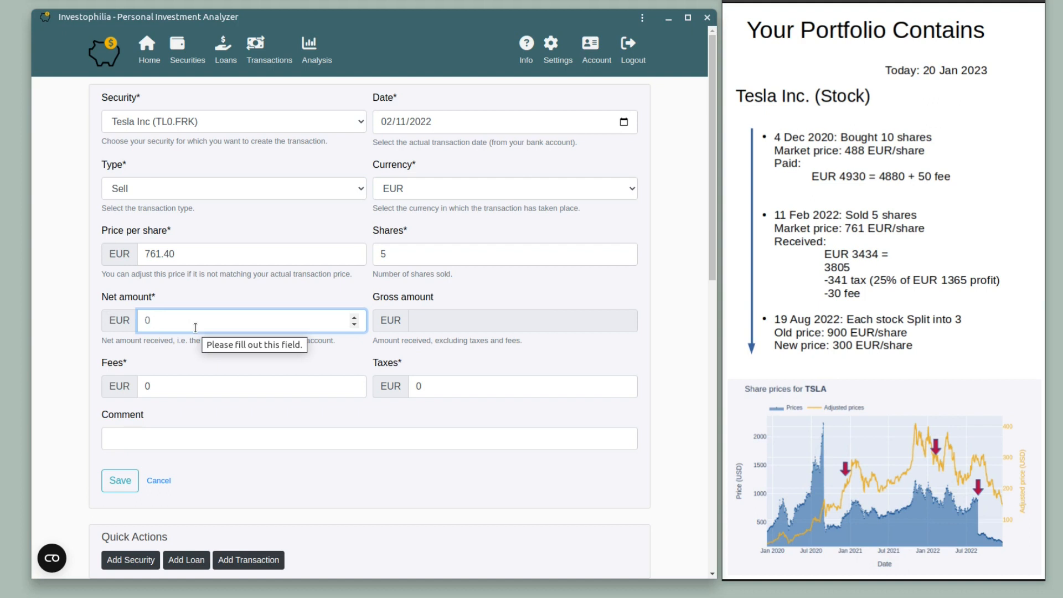
text(3)
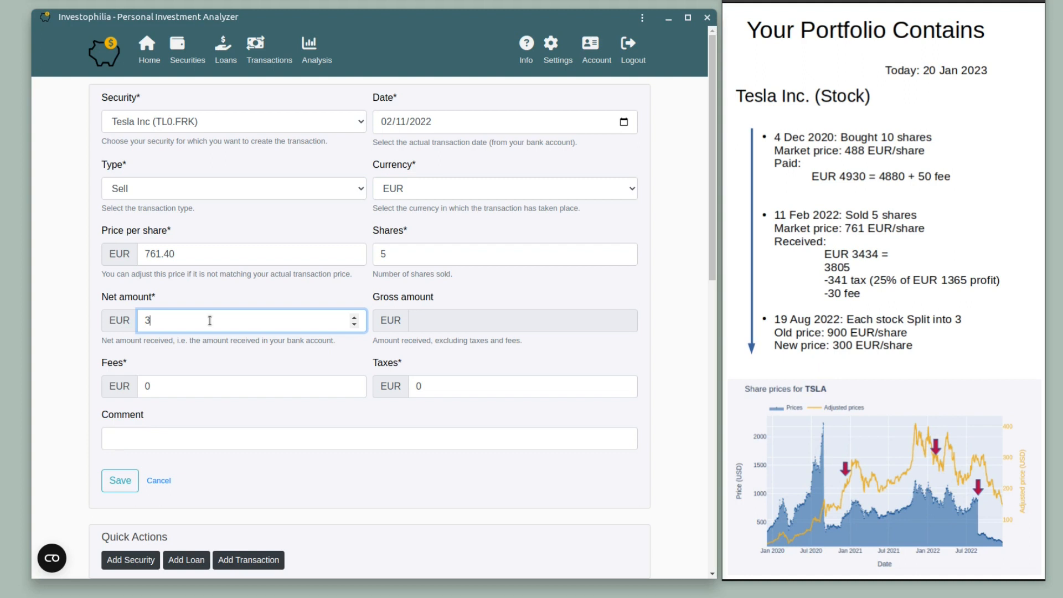
text(434)
click(175, 389)
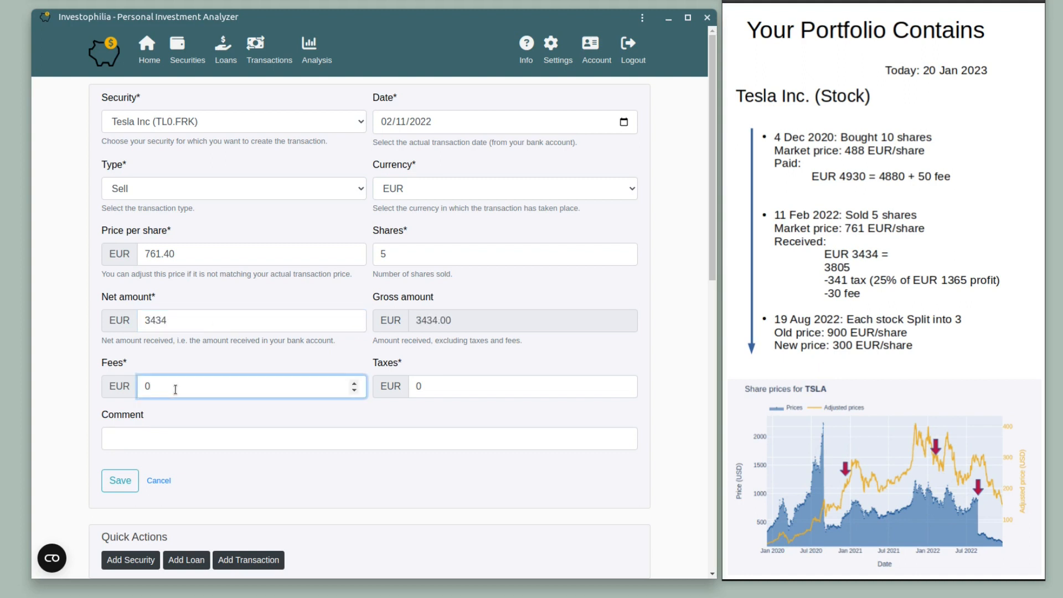
key(BackSpace)
text(30)
click(452, 388)
key(BackSpace)
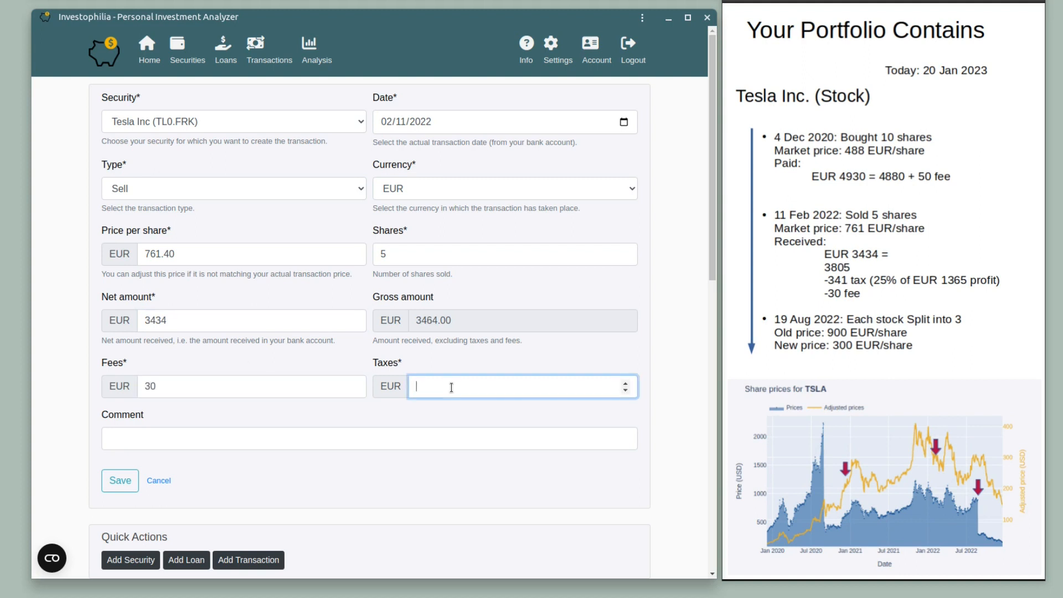
text(341)
click(314, 390)
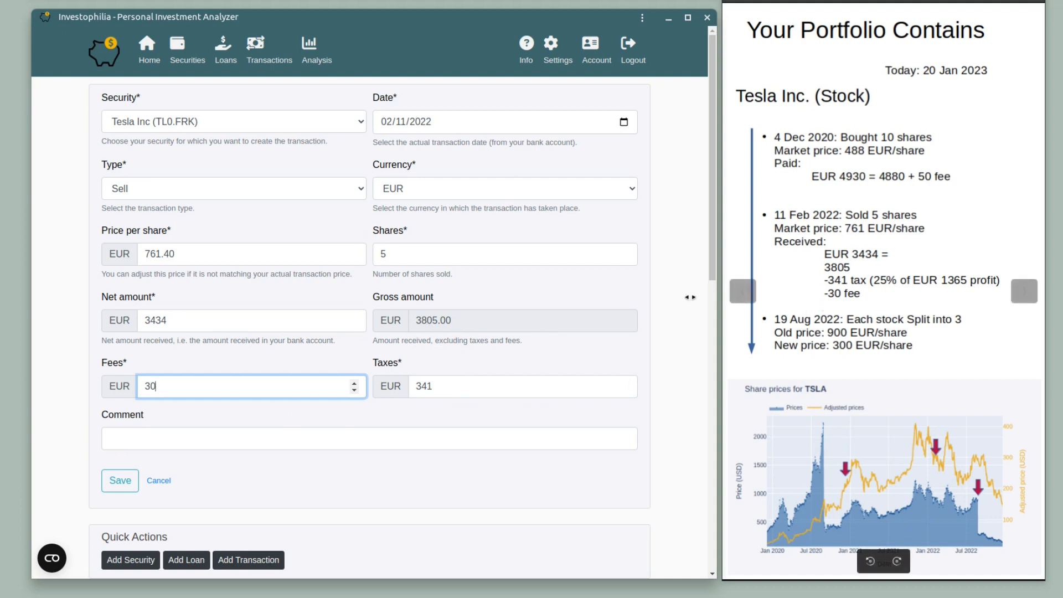
Leave the comment empty and save the 5-share sell as transaction TL0.FRK:0001.
click(448, 320)
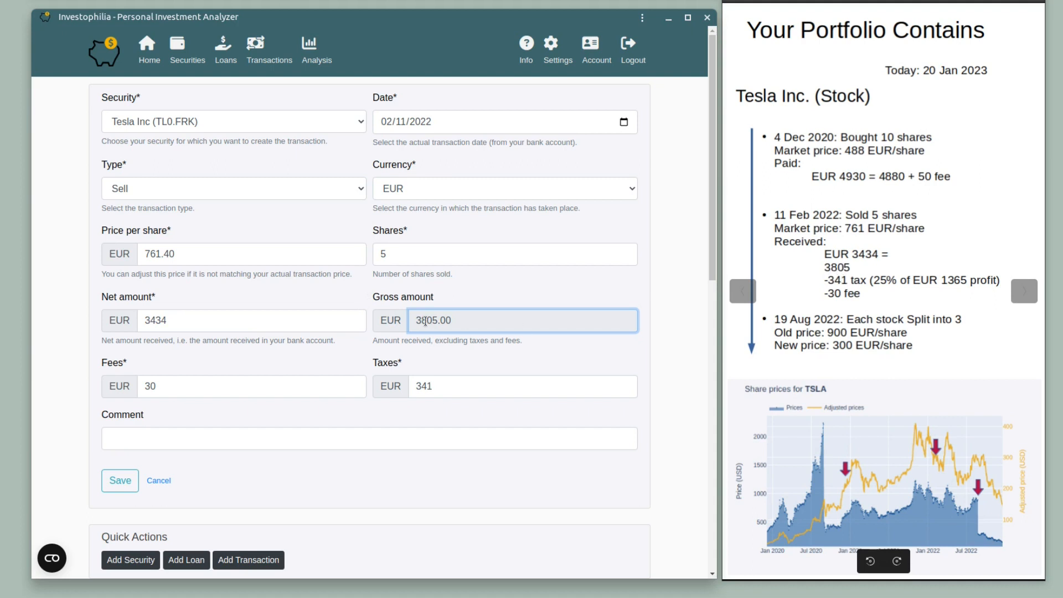
click(167, 437)
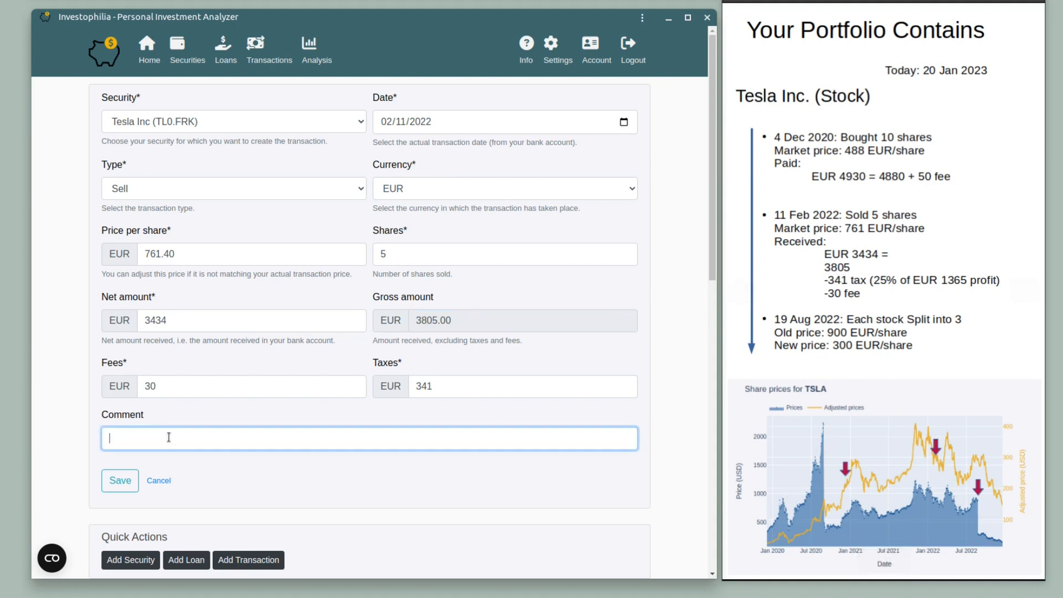
text(Trasn)
key(BackSpace)
text(ns.)
key(BackSpace)
key(BackSpace)
key(BackSpace)
key(BackSpace)
key(BackSpace)
key(BackSpace)
key(BackSpace)
text(Dummy)
key(BackSpace)
key(BackSpace)
key(BackSpace)
key(BackSpace)
key(BackSpace)
click(120, 481)
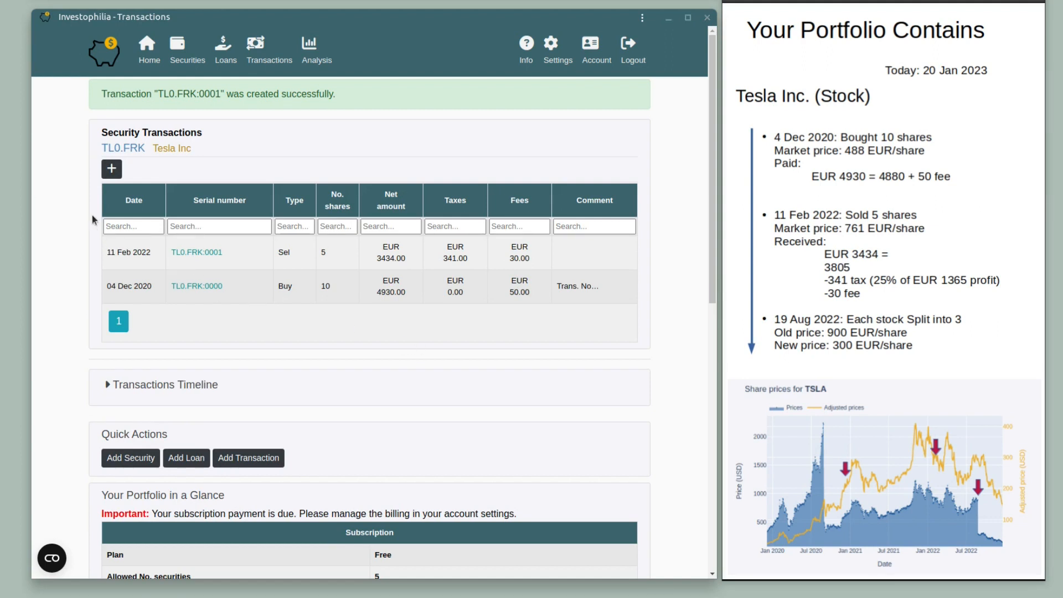
Start another Tesla transaction dated 19 August 2022 in EUR.
click(111, 169)
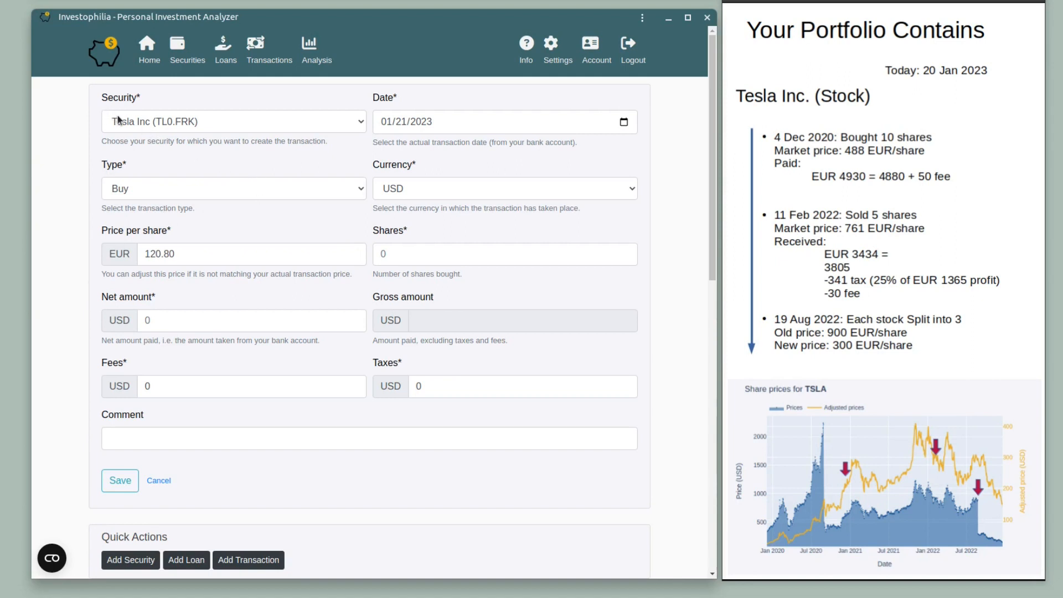
click(631, 122)
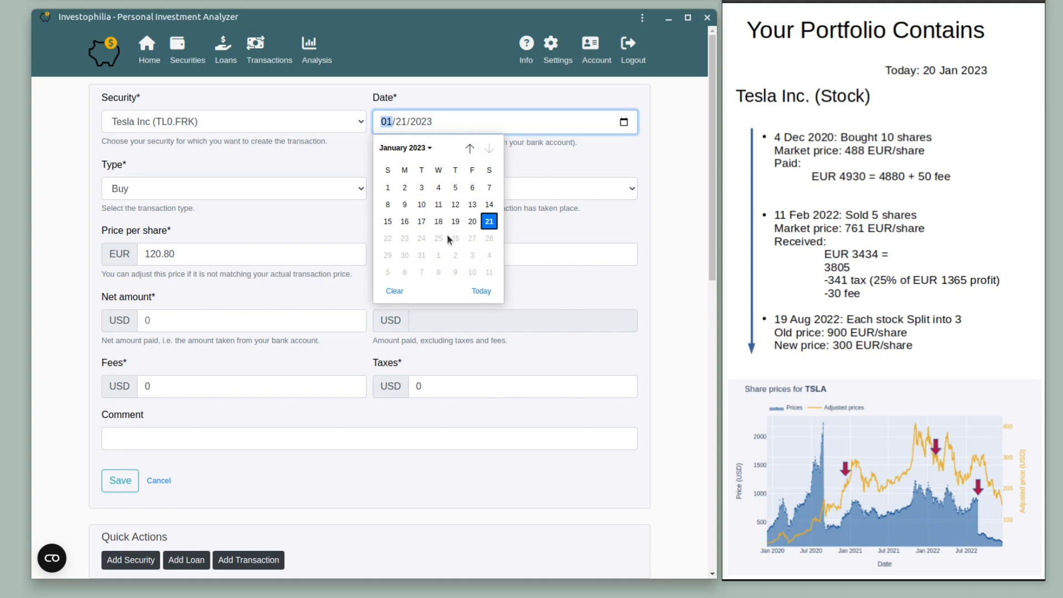
click(421, 148)
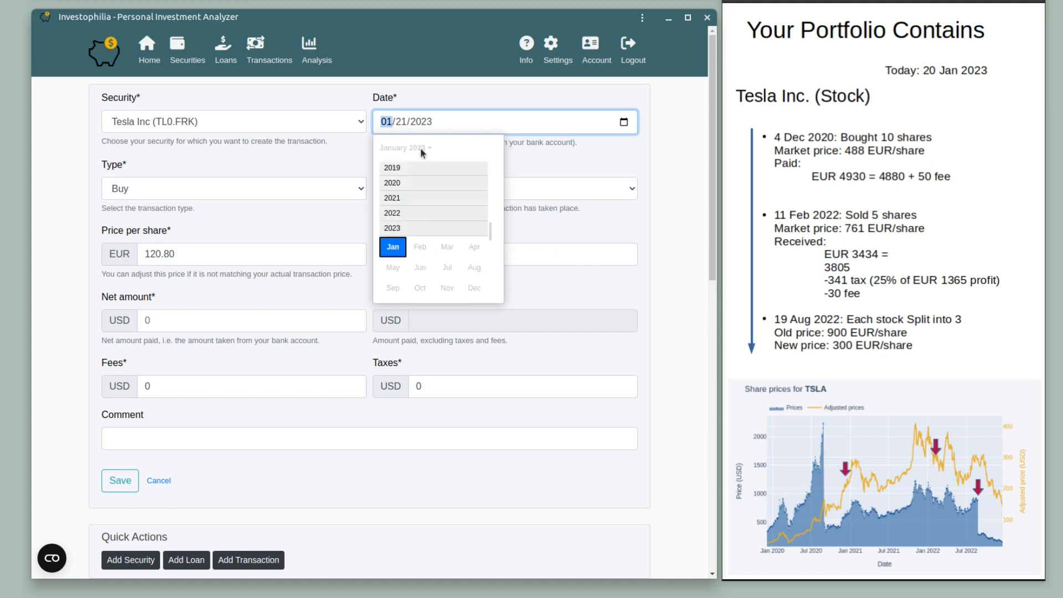
click(396, 213)
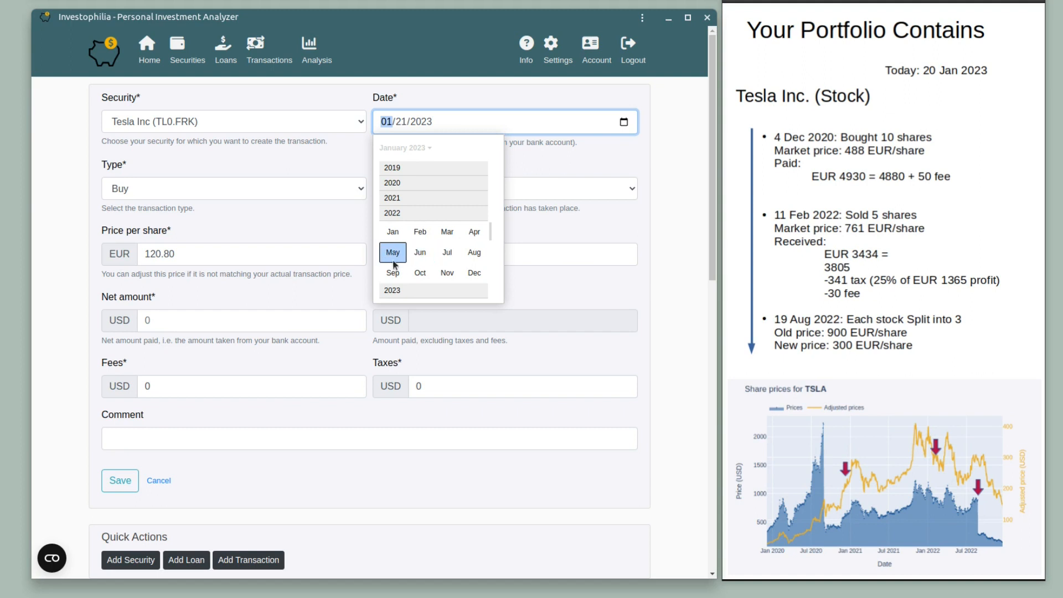
click(470, 253)
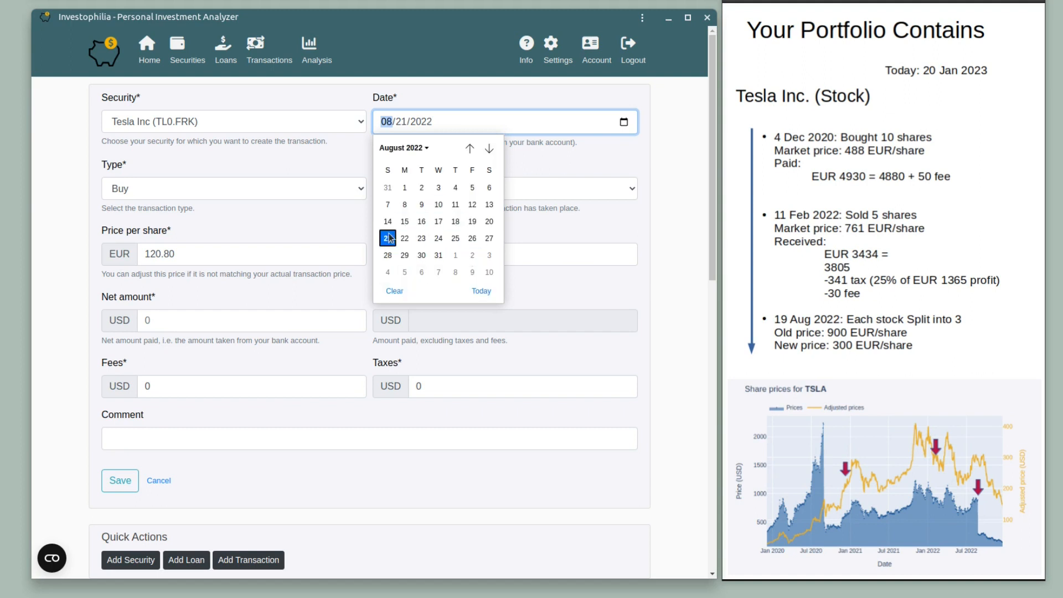
click(472, 223)
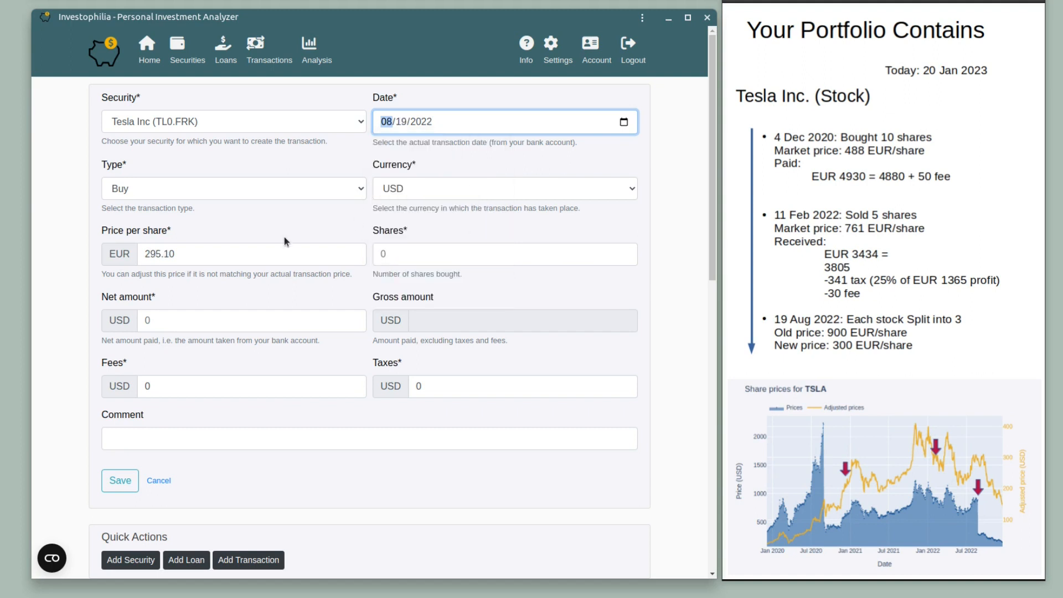
click(495, 183)
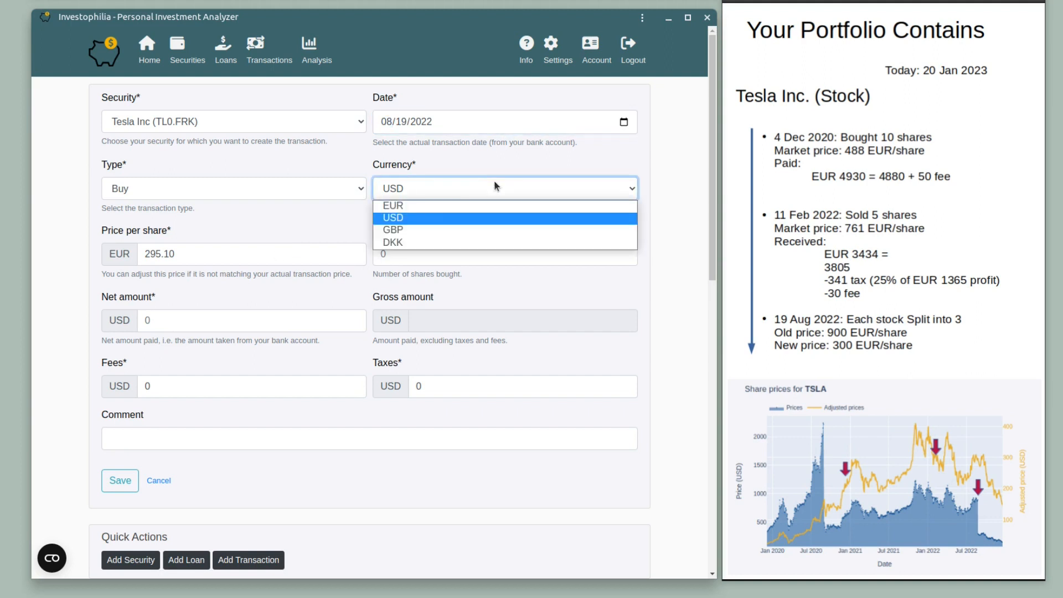
click(440, 205)
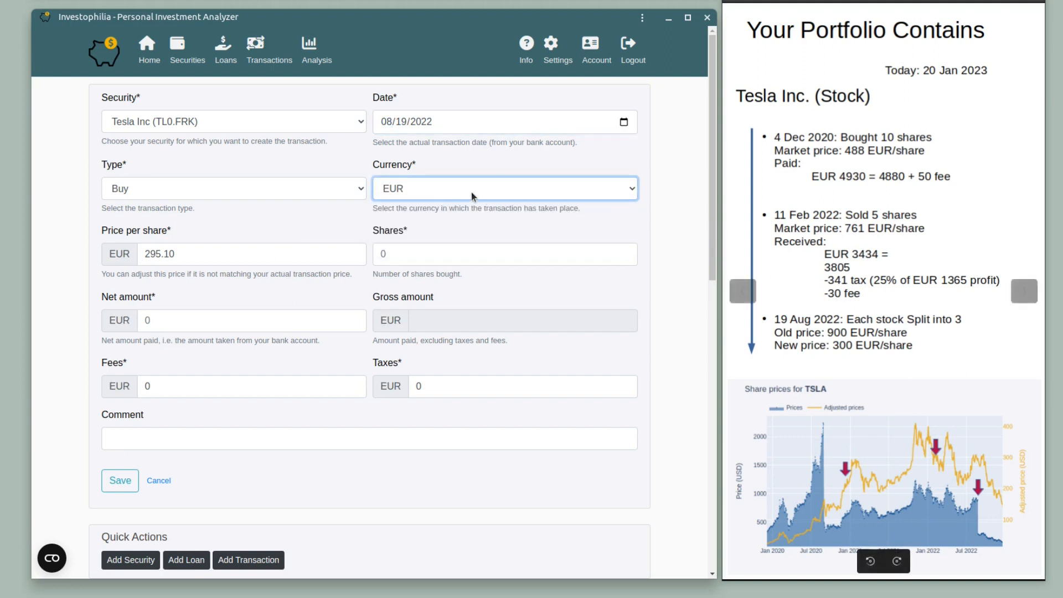
Check the 295.10 price per share, keep the date at 19 August 2022, and set net amount to 0.
click(191, 259)
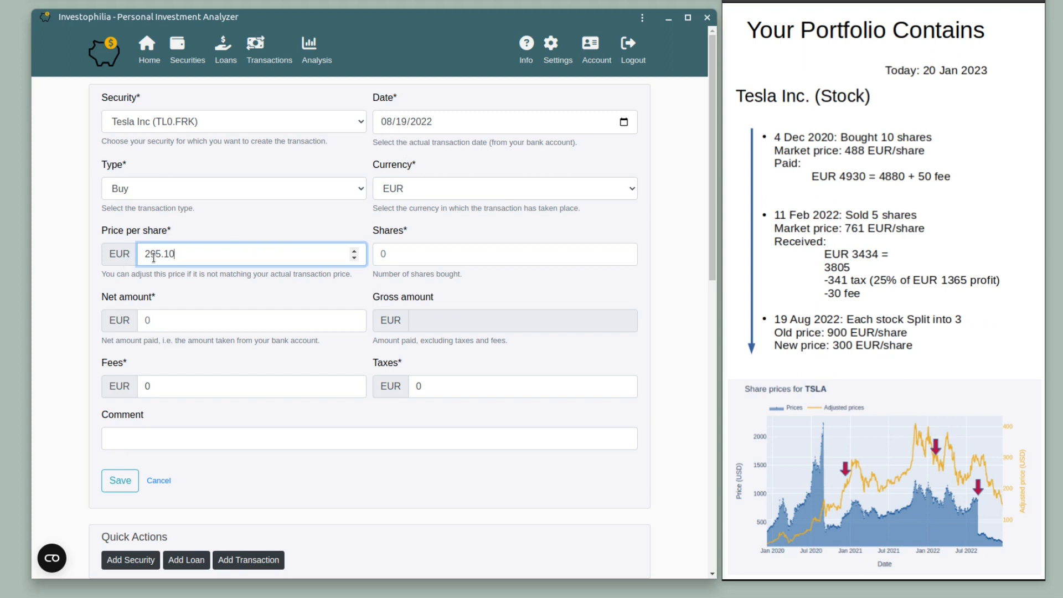
mouse_move(866, 349)
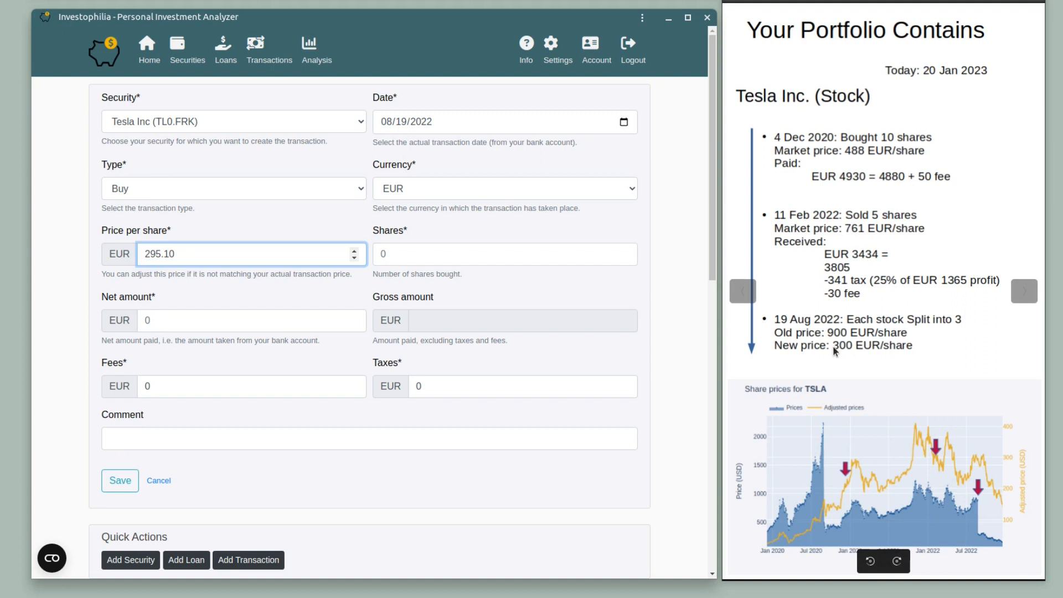
click(623, 122)
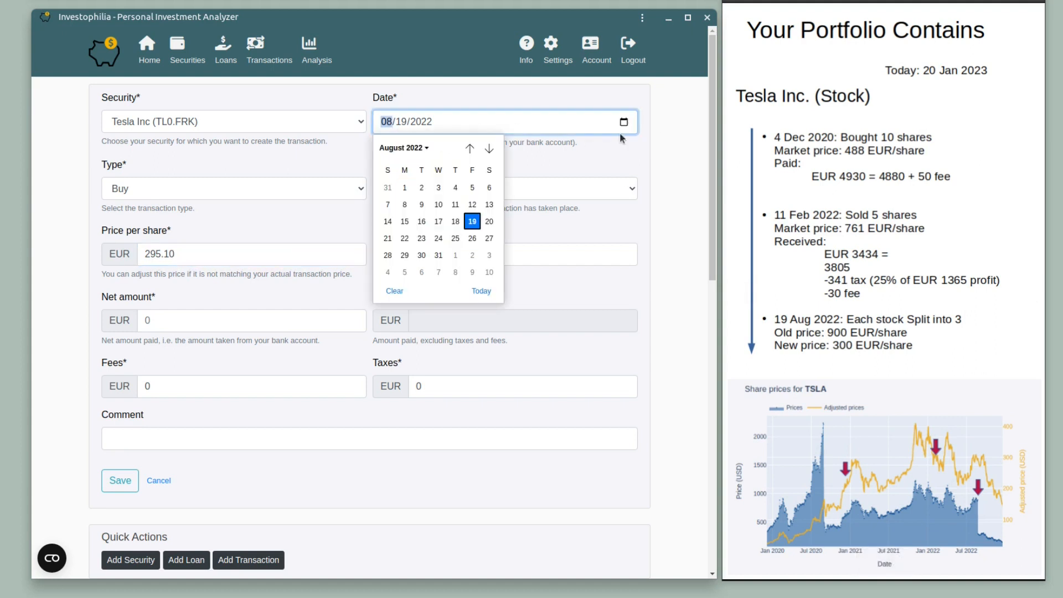
click(455, 222)
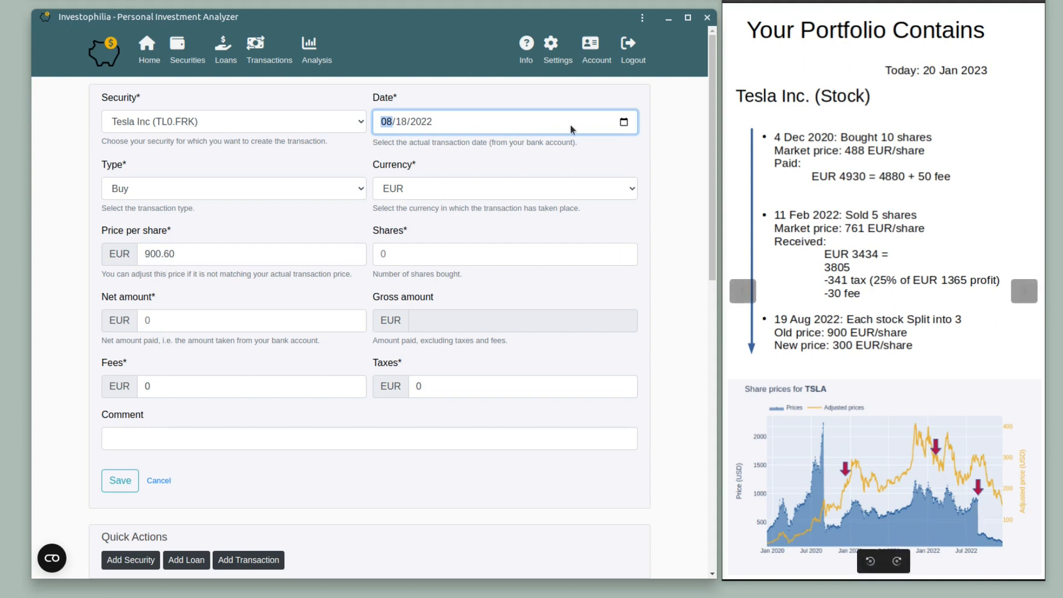
click(624, 122)
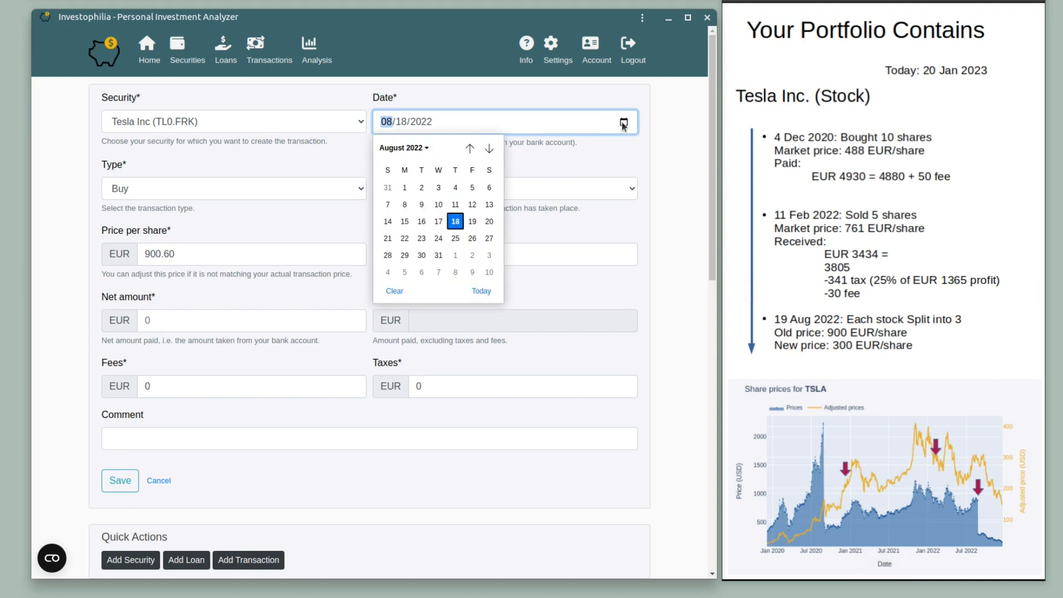
click(472, 222)
click(194, 321)
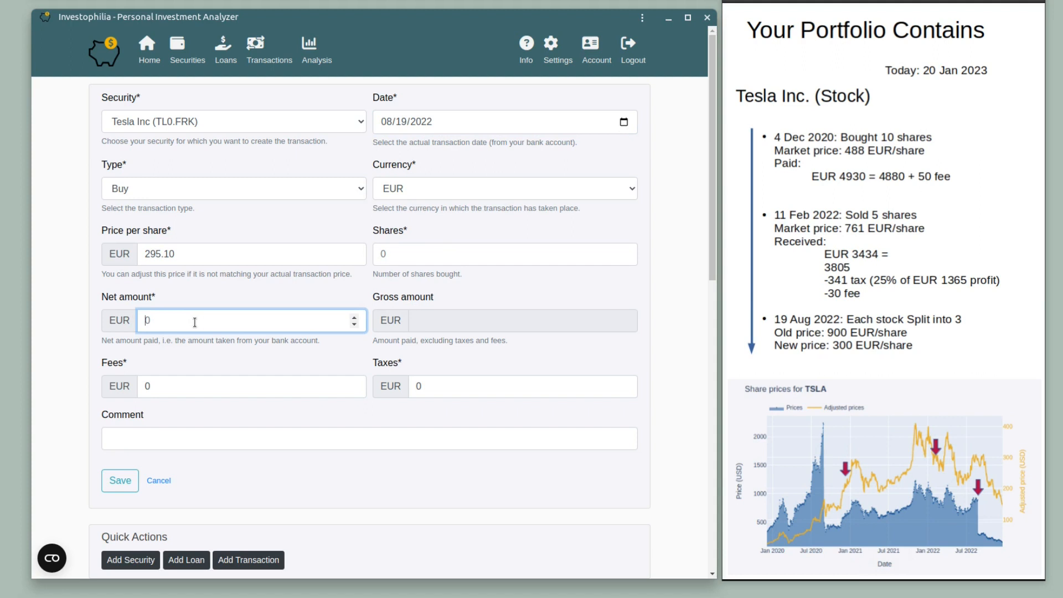
text(0)
click(413, 255)
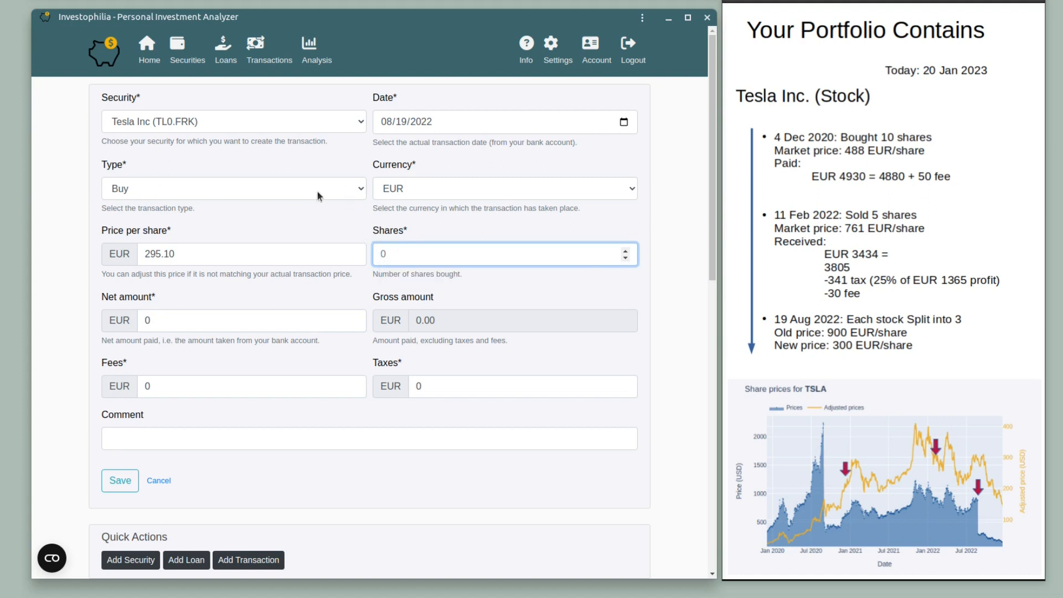
Make the transaction a Split Increase of 10 shares.
click(342, 183)
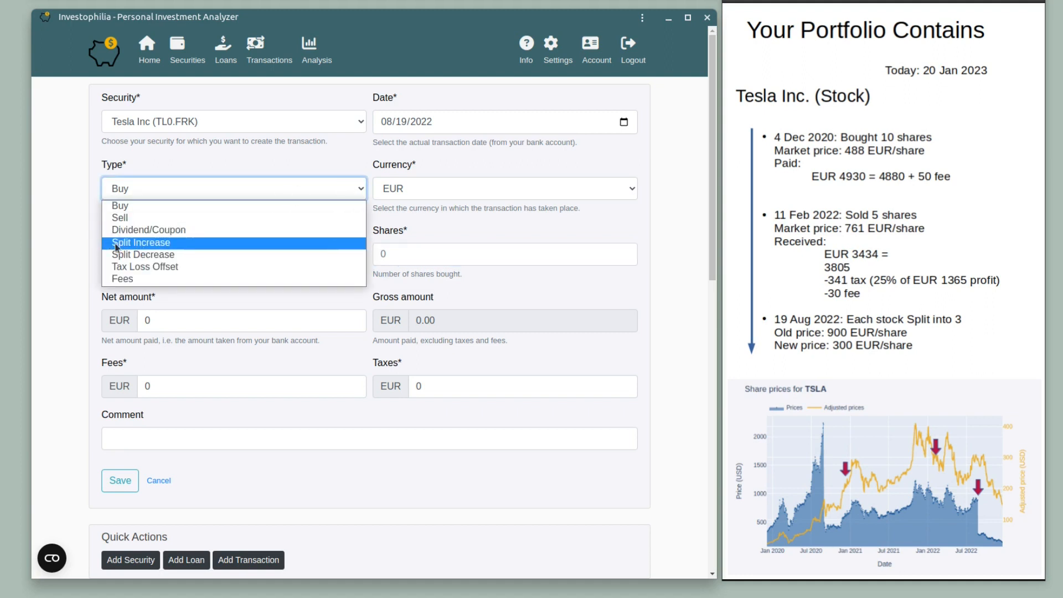
click(153, 243)
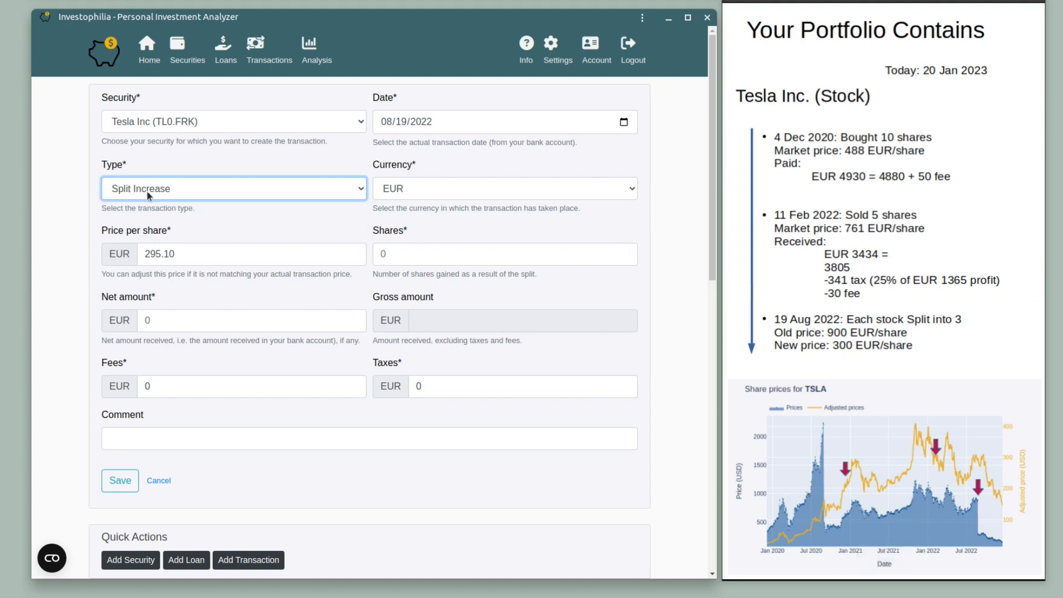
click(422, 253)
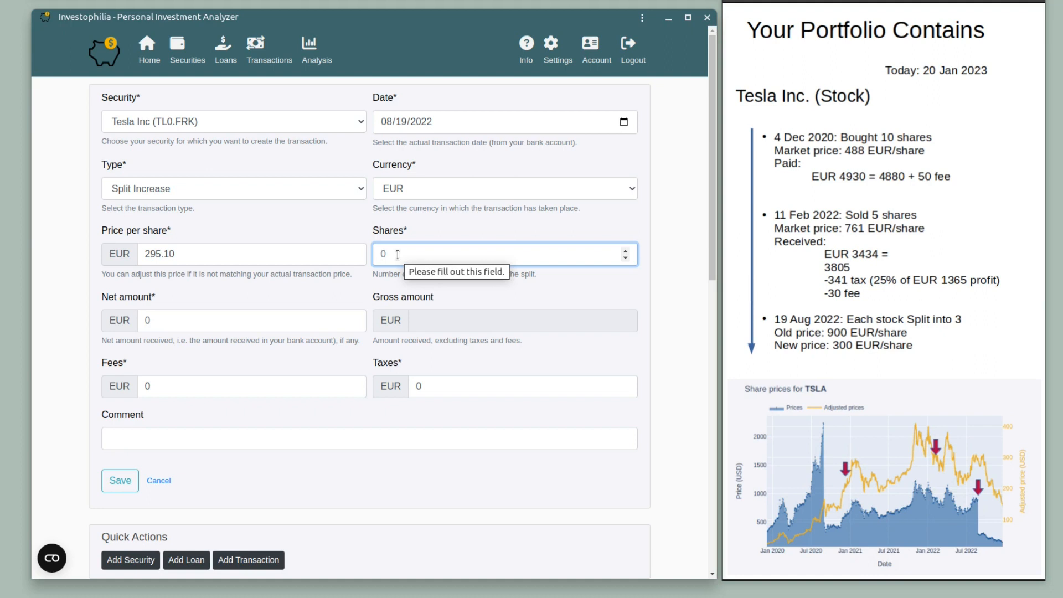
text(10)
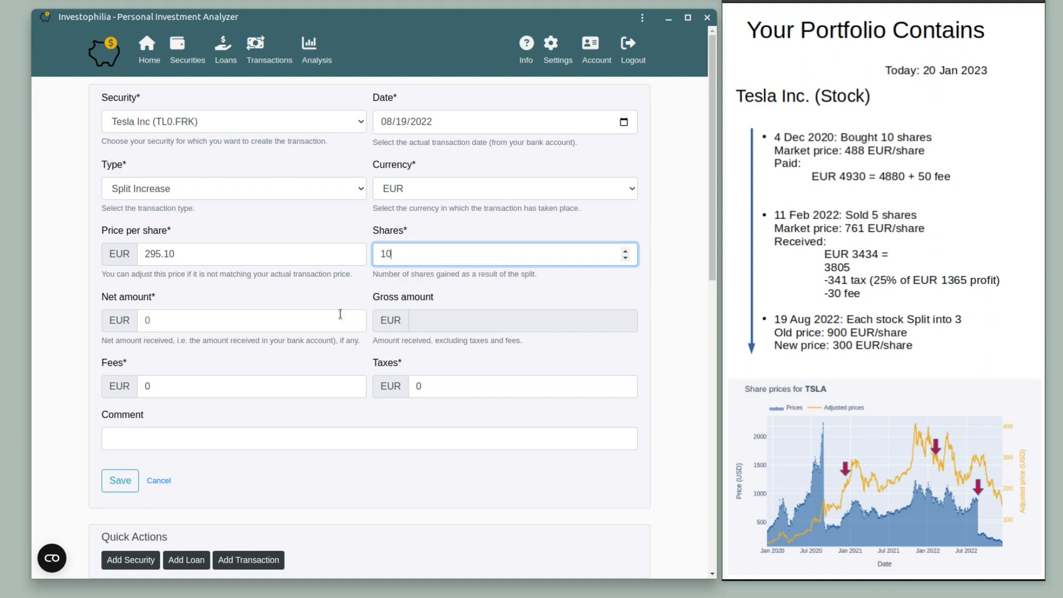
Leave net amount and fees at zero and add the comment 'Corp Act. No. 2'.
click(236, 323)
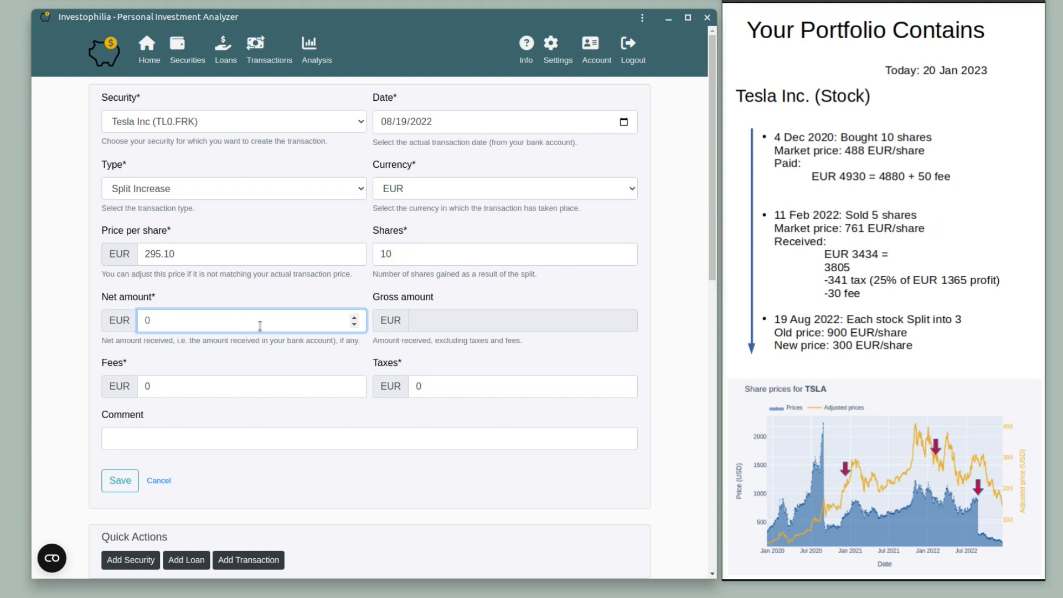
click(180, 388)
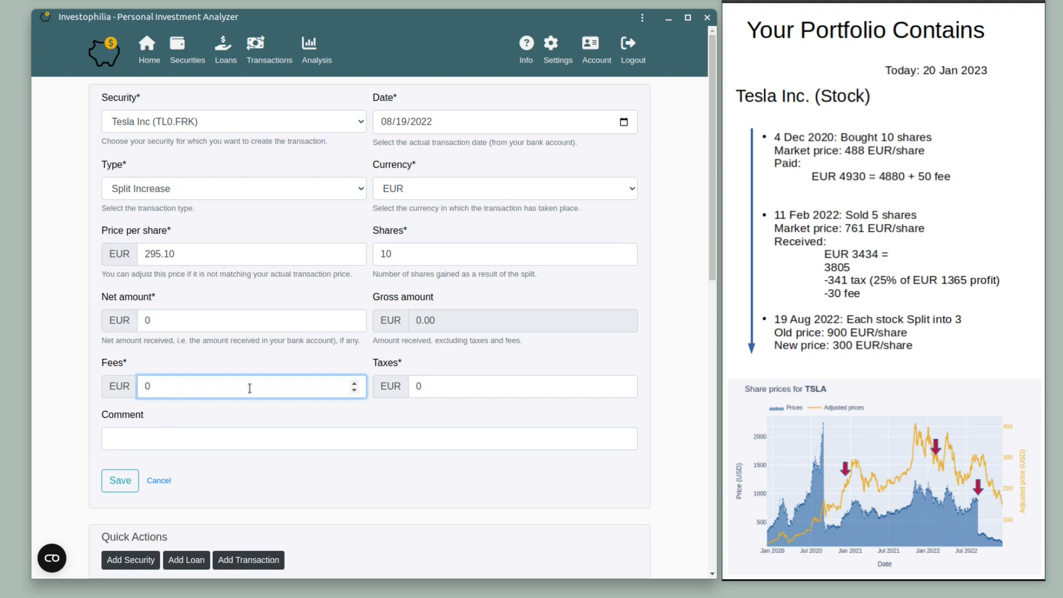
click(162, 321)
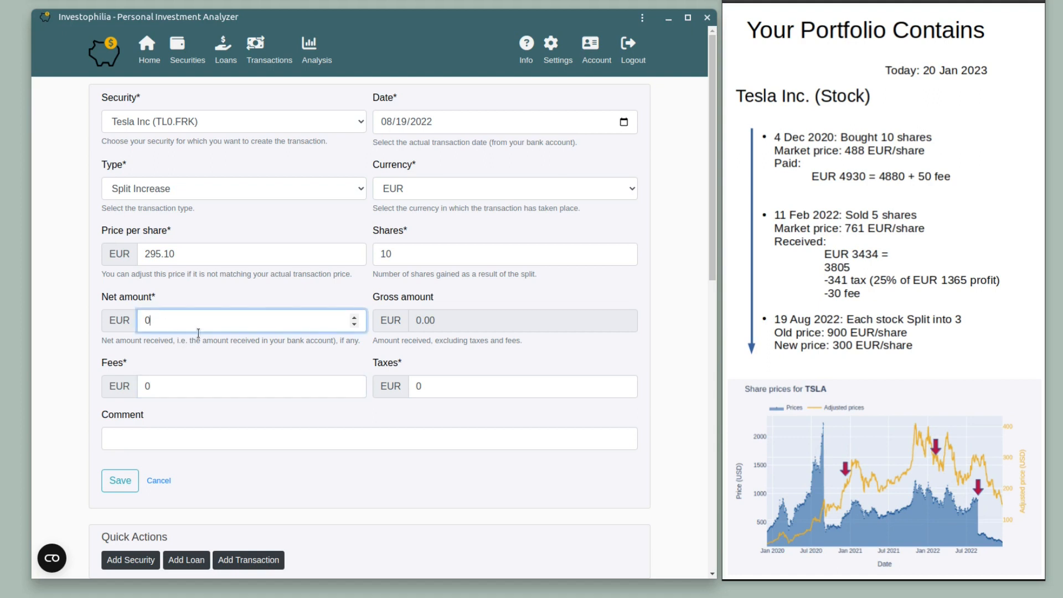
click(468, 391)
click(156, 441)
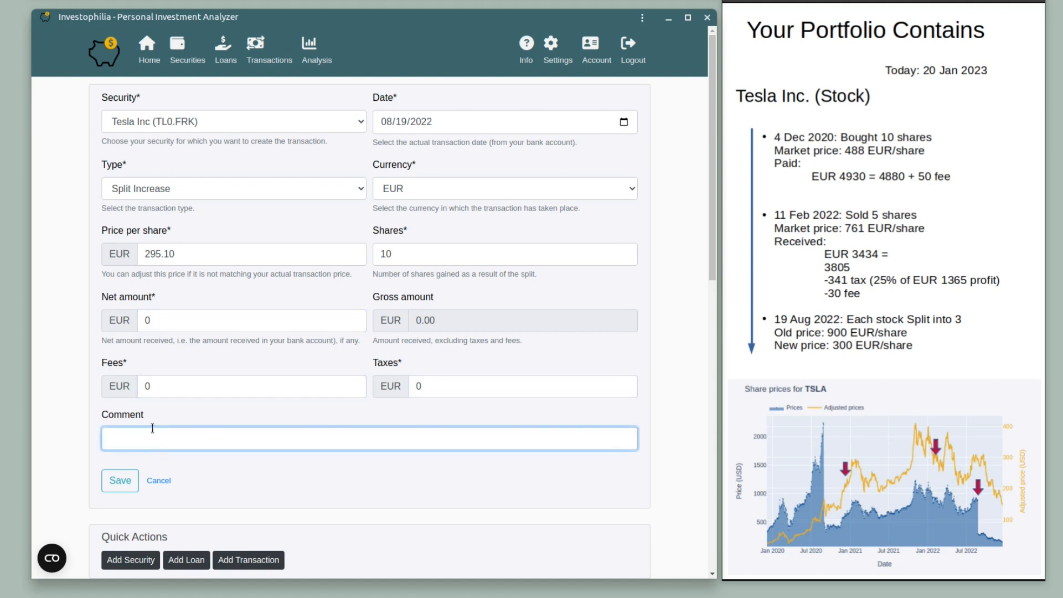
text(Corp Act. No. 2)
Save the split and read the net cash flow bars in the Transactions Timeline chart.
click(121, 480)
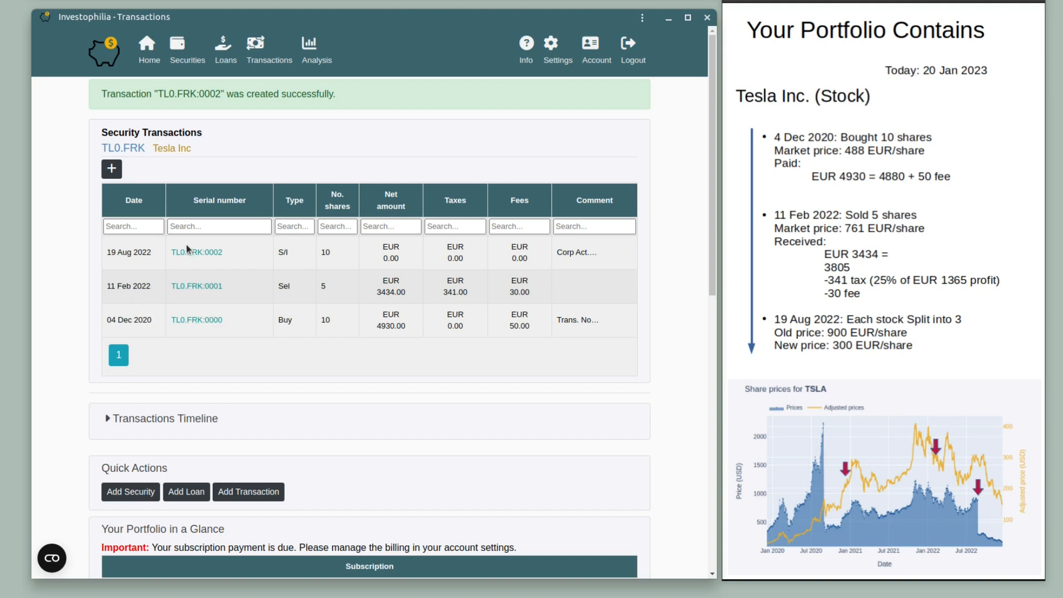
click(111, 422)
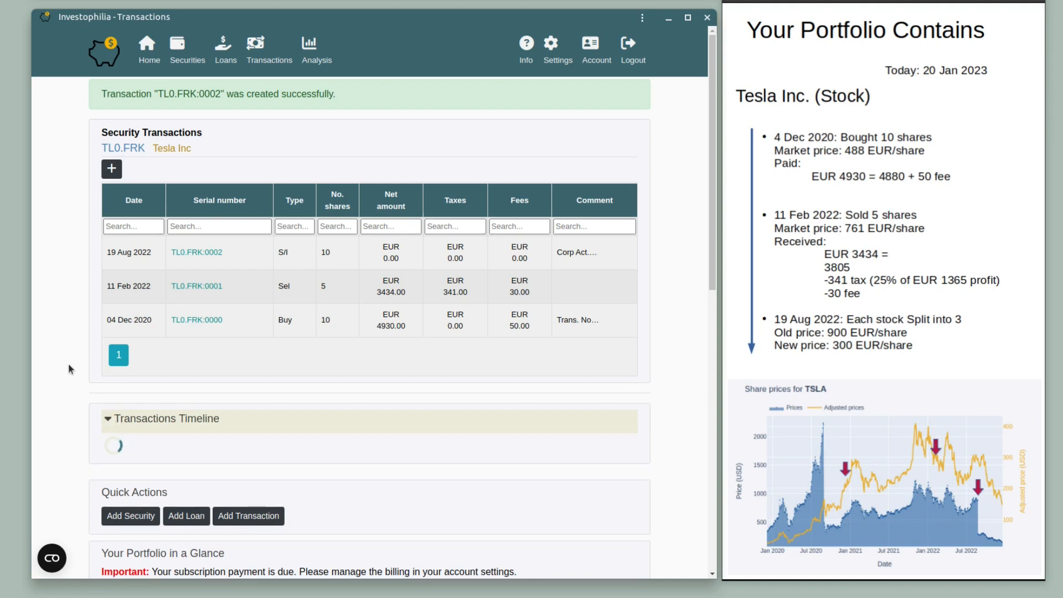
scroll(63, 355, down, 3)
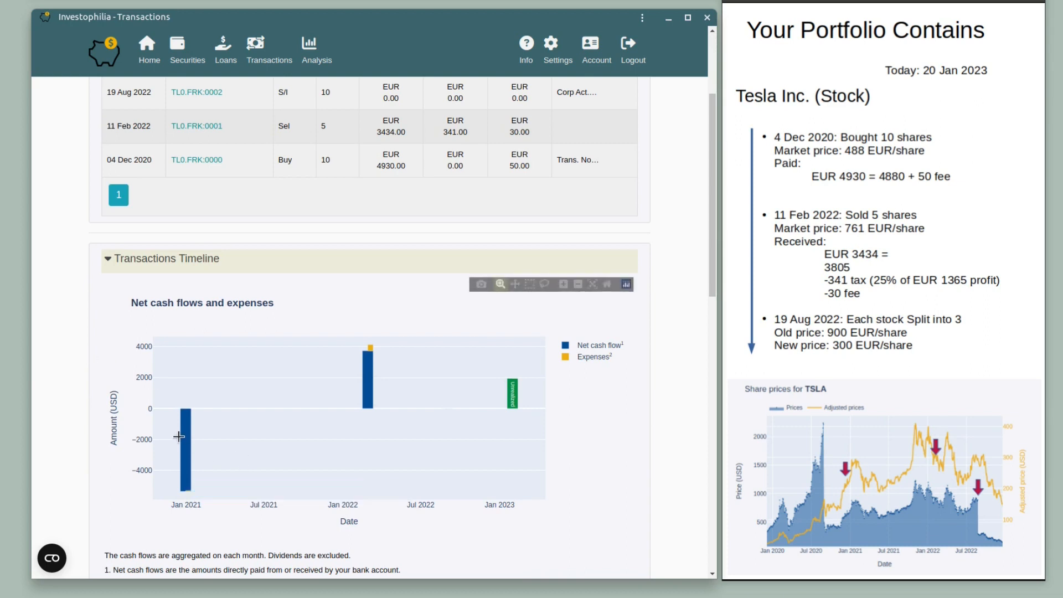
mouse_move(183, 437)
mouse_move(180, 473)
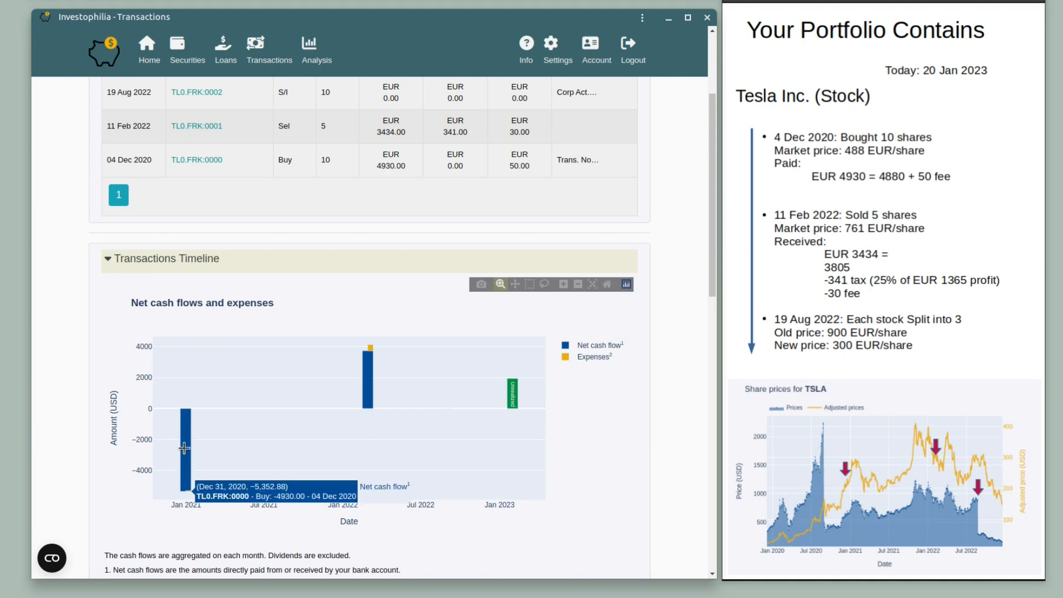
mouse_move(360, 383)
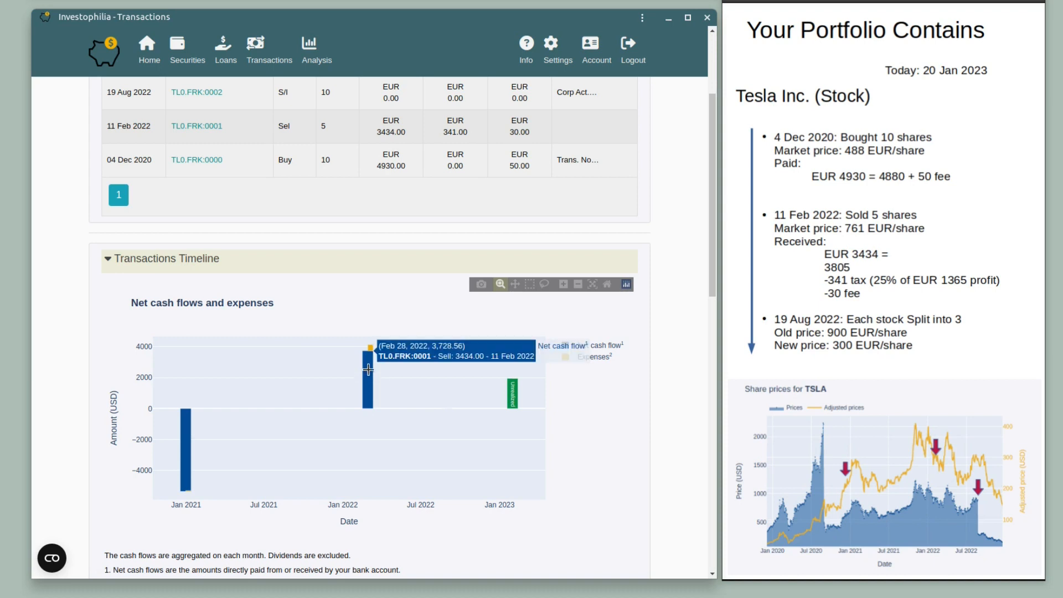
mouse_move(513, 399)
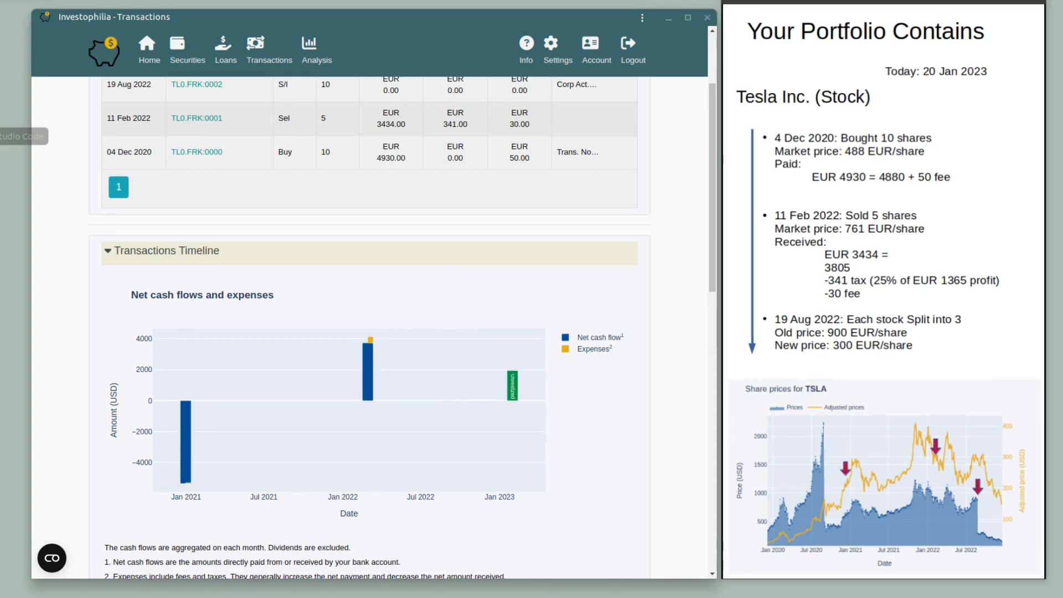
Review the TL0.FRK:0002 split's details without saving changes, then open the Analysis overview.
scroll(260, 183, up, 2)
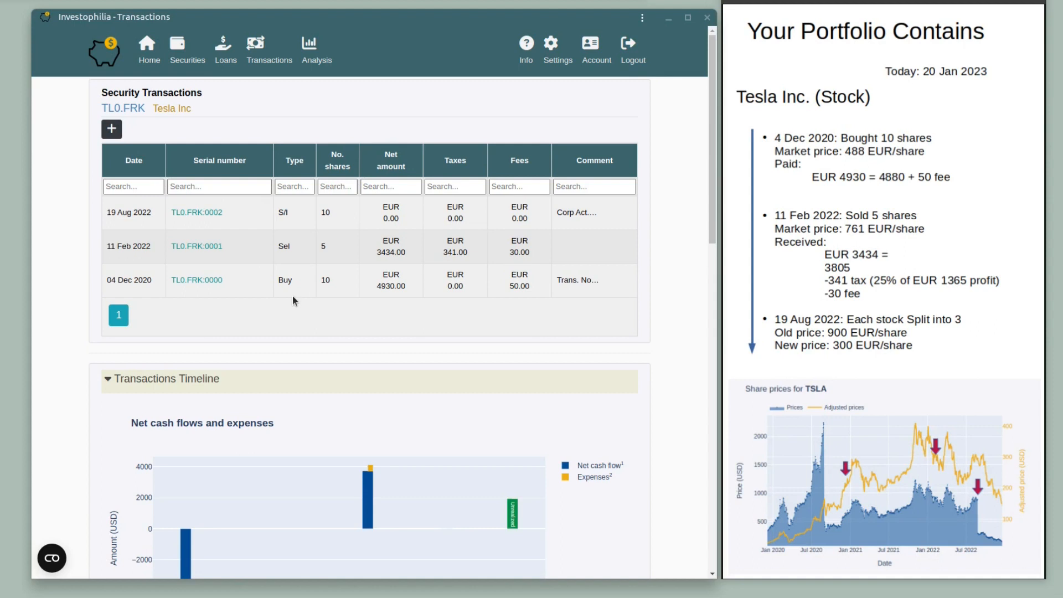
click(259, 56)
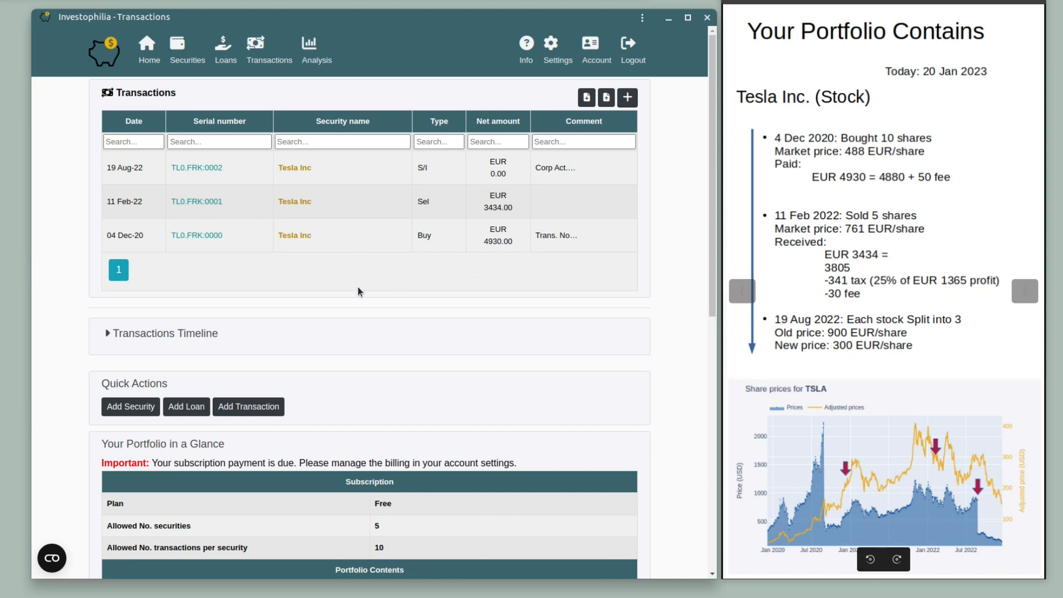
click(204, 170)
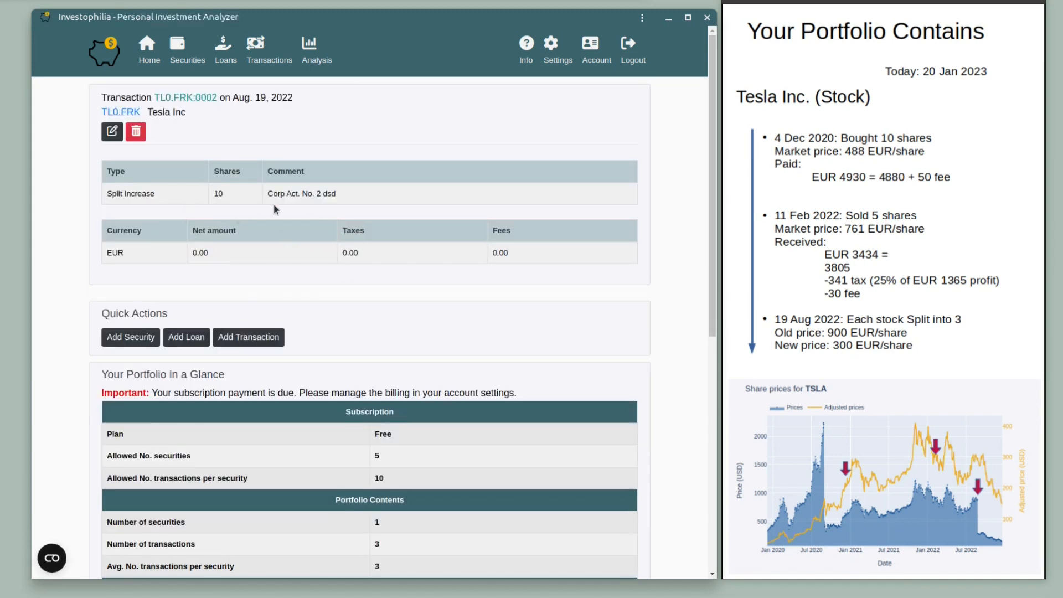
click(111, 131)
scroll(245, 294, down, 1)
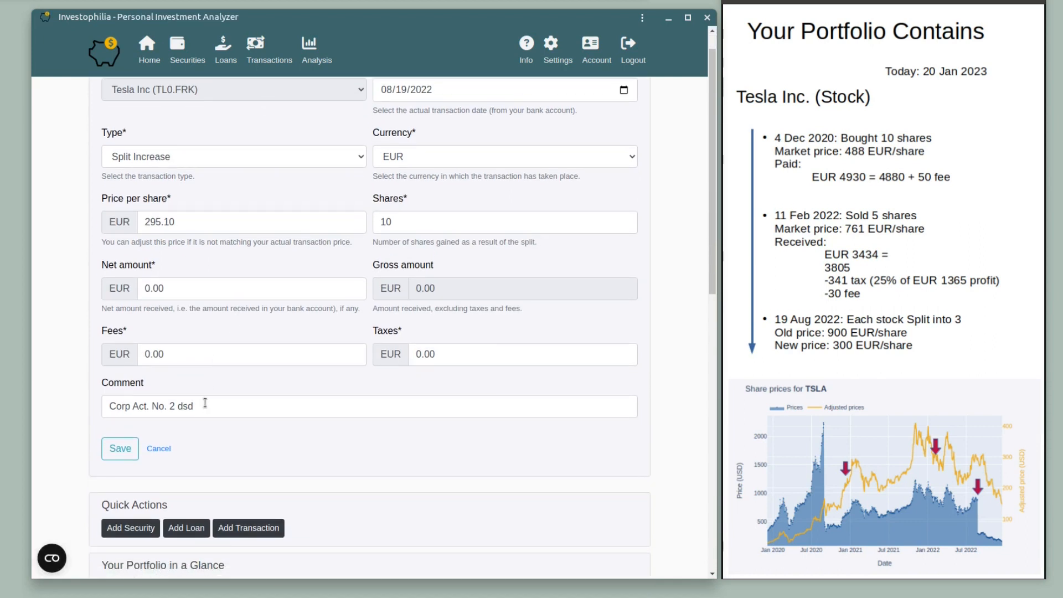
click(159, 449)
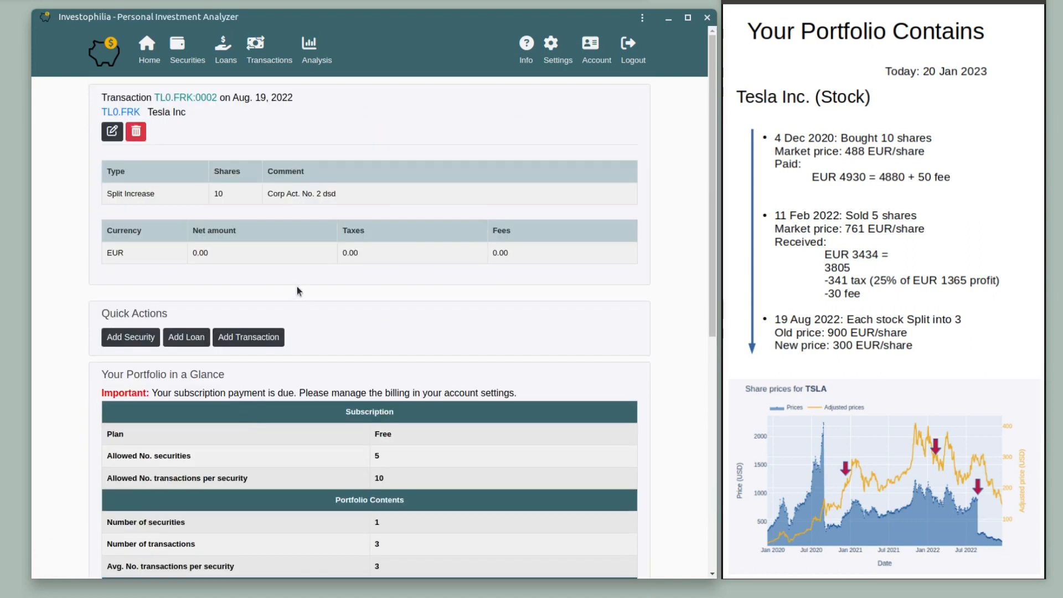
click(316, 56)
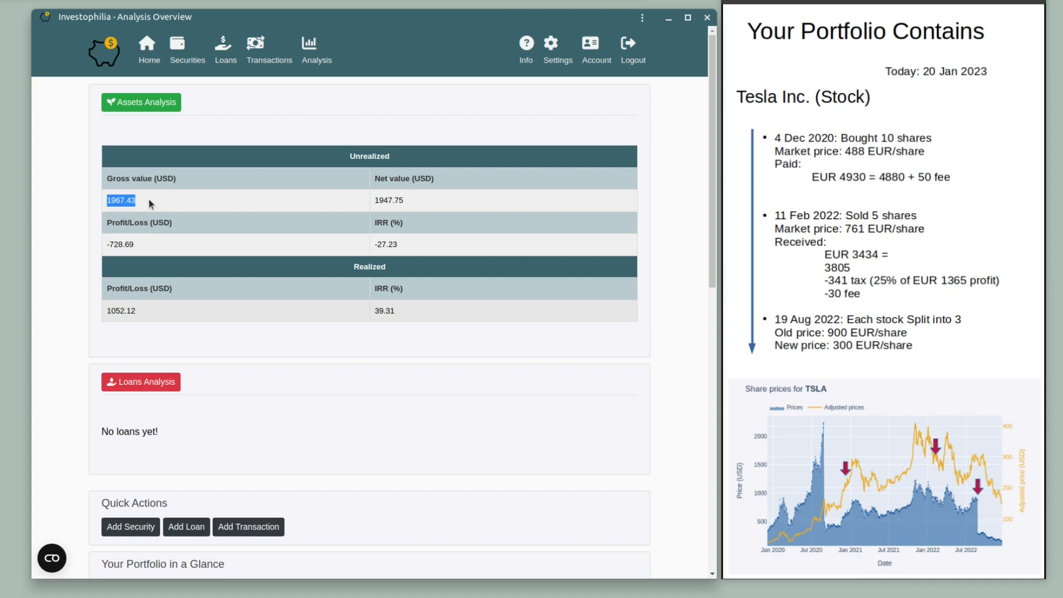
Highlight the gross value, net value 1947.75, and IRRs -27.23 and 39.31, then open Assets Analysis.
drag(156, 179, 172, 181)
drag(374, 201, 406, 206)
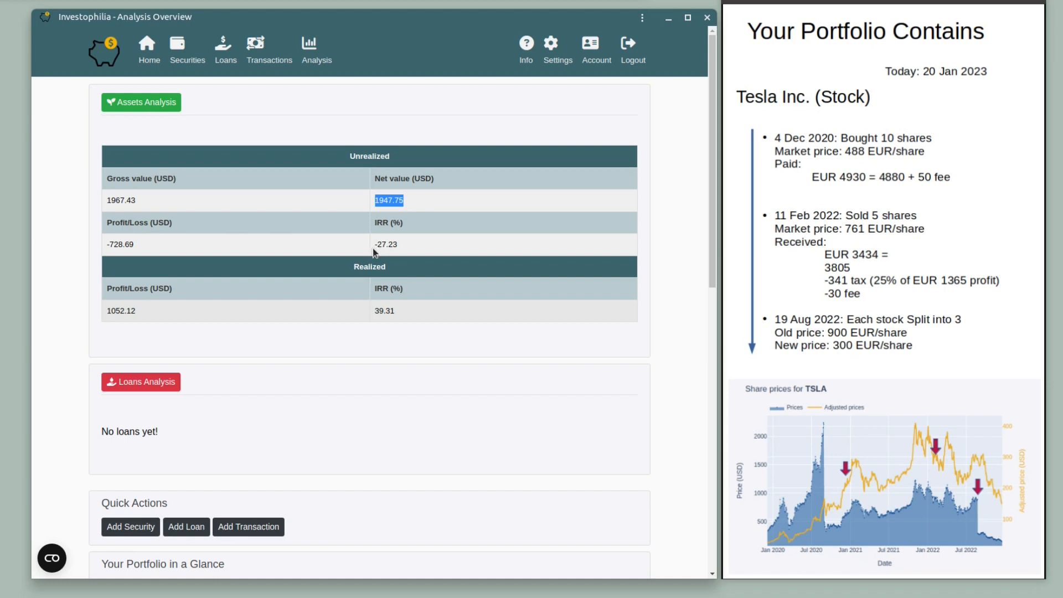
drag(376, 246, 396, 244)
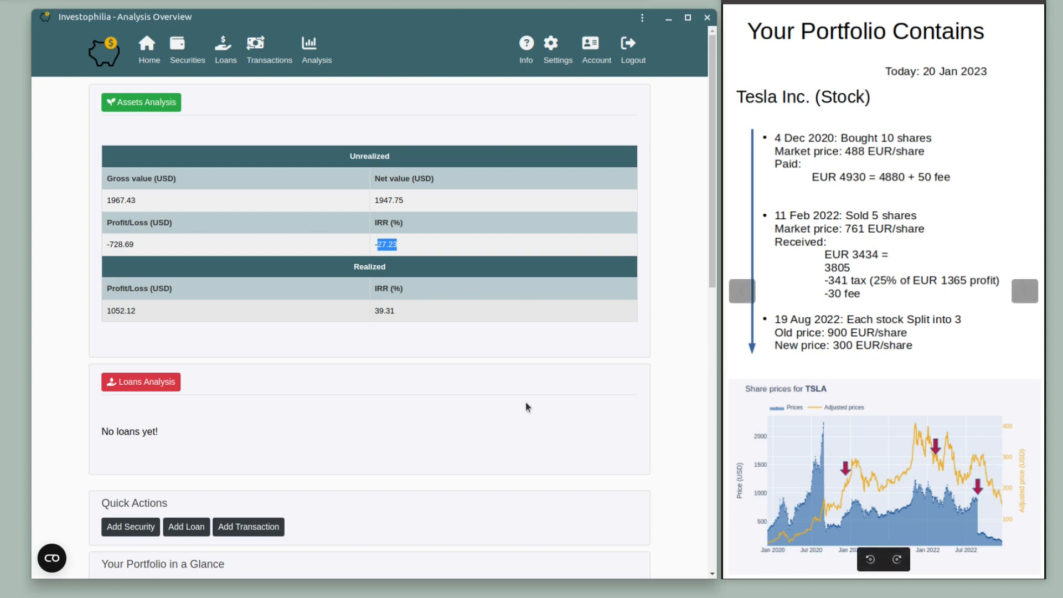
drag(373, 311, 400, 317)
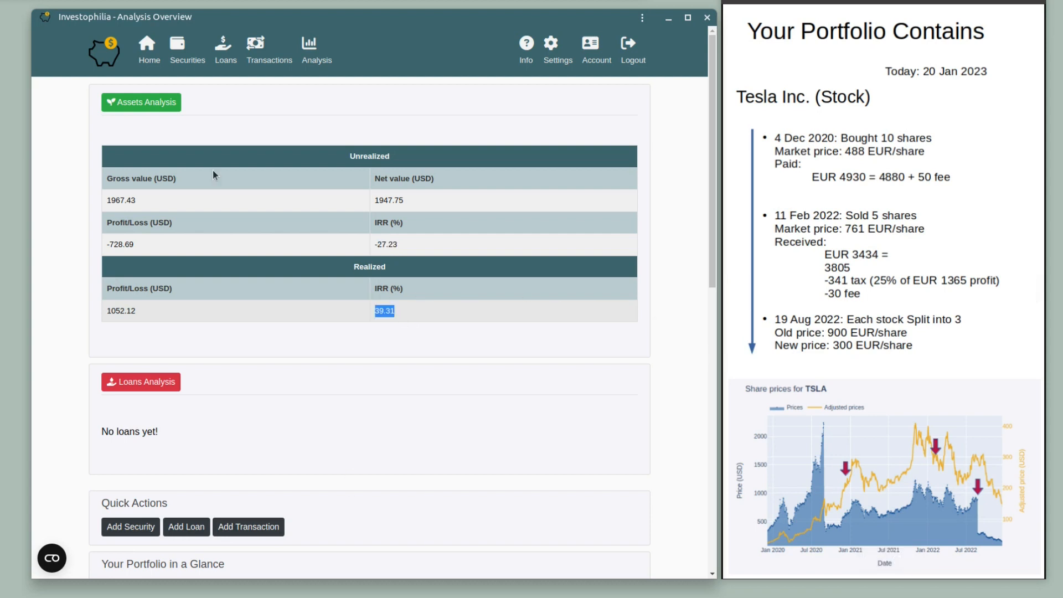
click(141, 103)
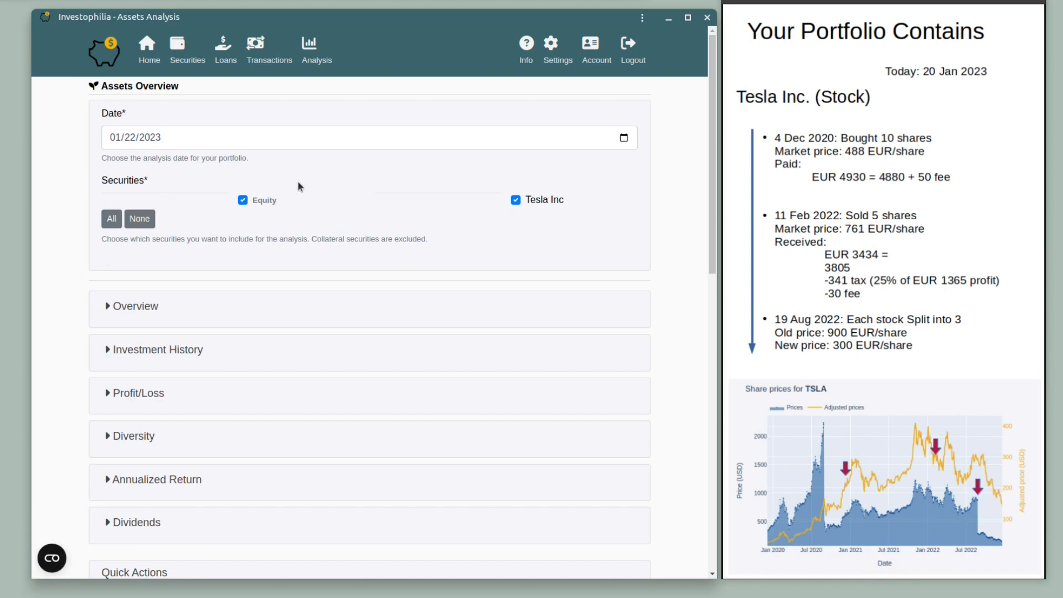
Expand Overview and read the Investments Overview chart: net investments USD 5352.88 versus net assets USD 5676.31.
click(108, 306)
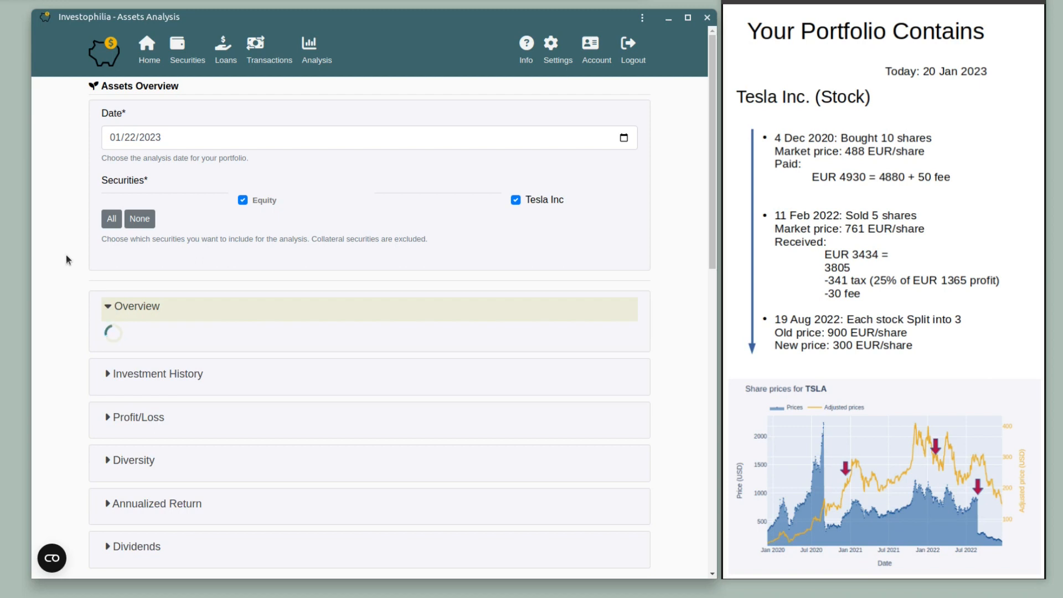
scroll(72, 255, down, 2)
scroll(72, 254, down, 3)
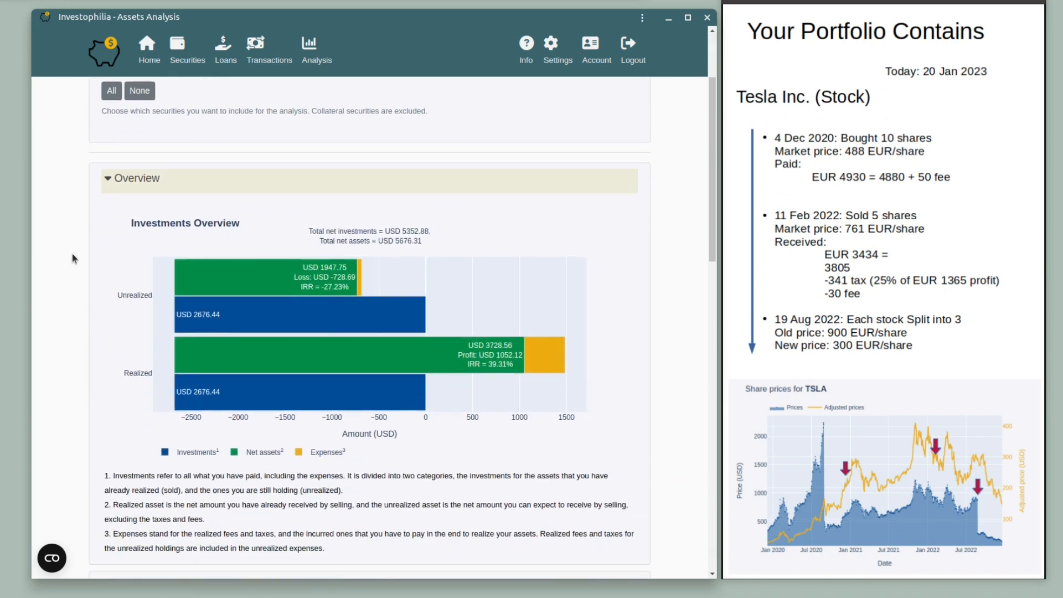
scroll(69, 274, down, 1)
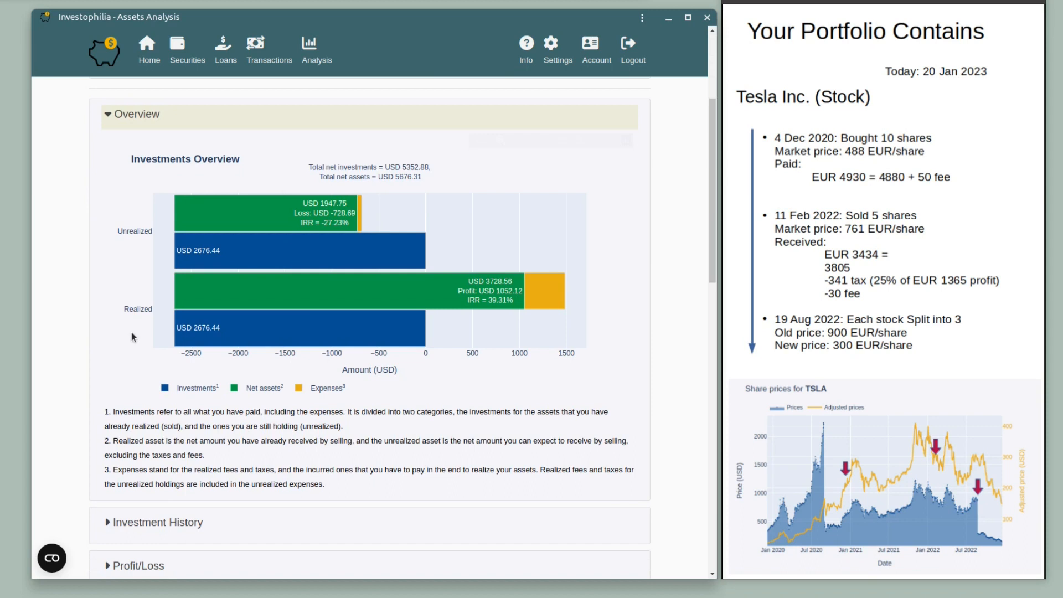
mouse_move(314, 329)
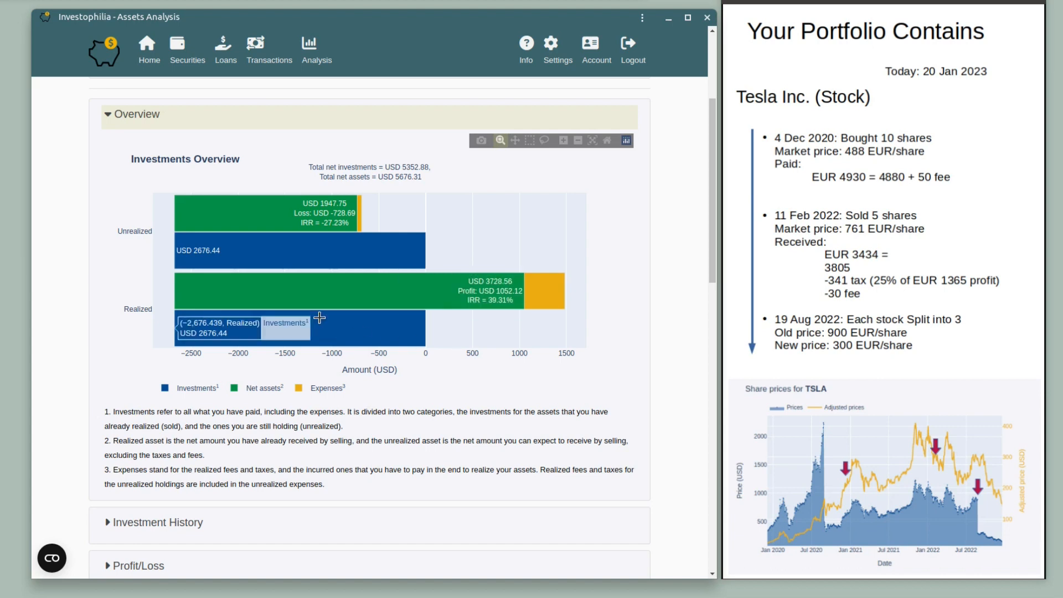
mouse_move(330, 233)
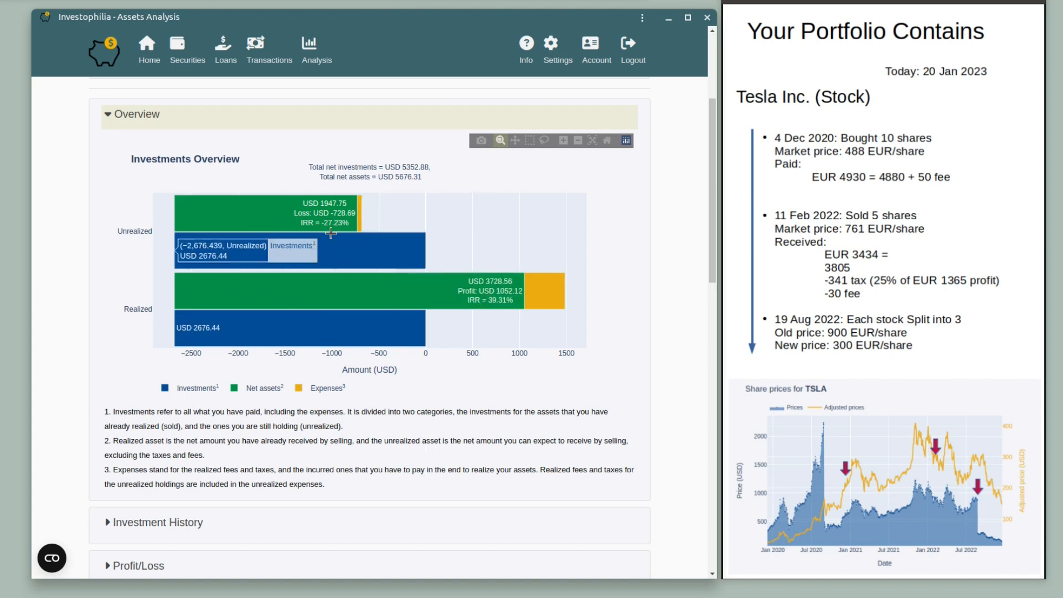
mouse_move(295, 224)
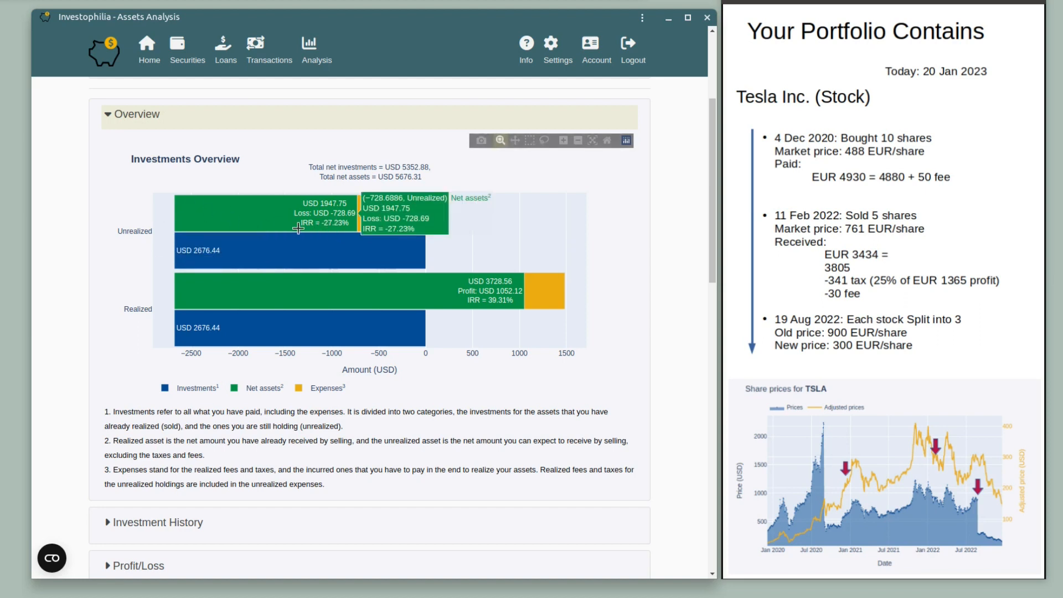
scroll(94, 287, down, 2)
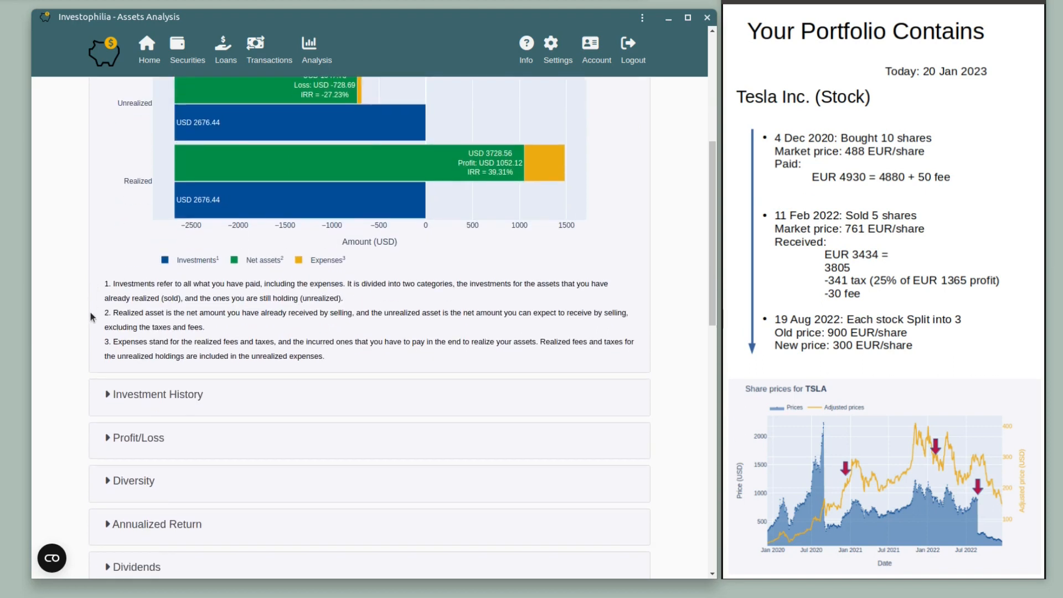
Expand Investment History and zoom its chart to December 2022 through mid-January 2023.
click(107, 394)
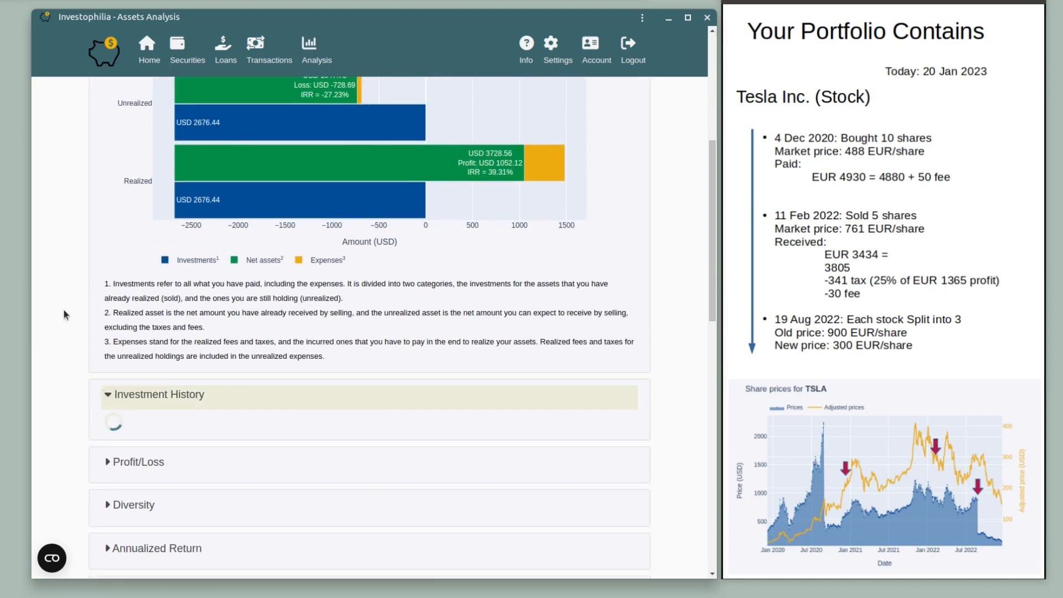
scroll(64, 309, down, 4)
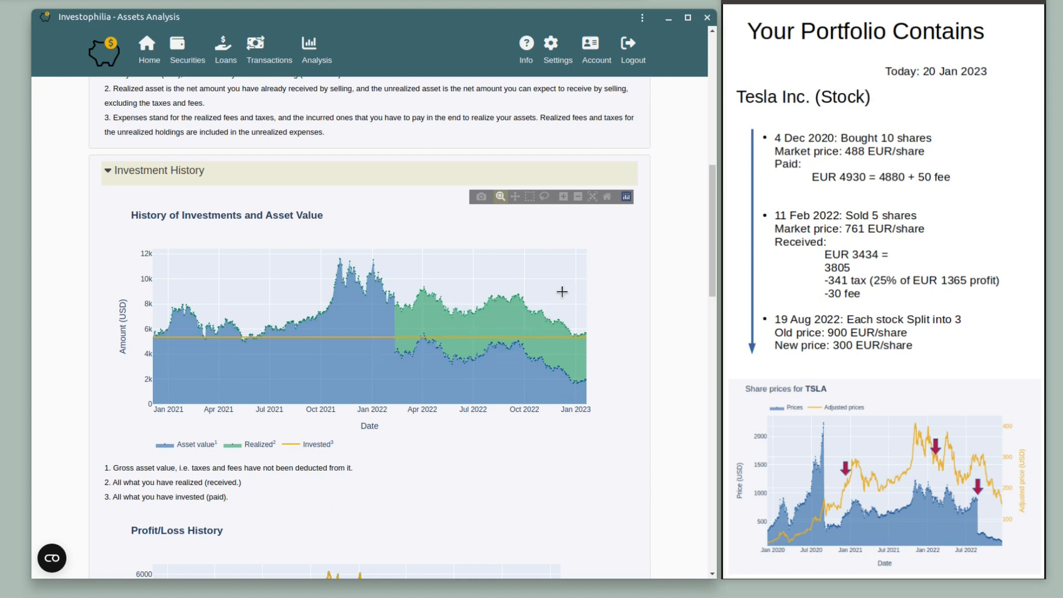
drag(558, 292, 596, 413)
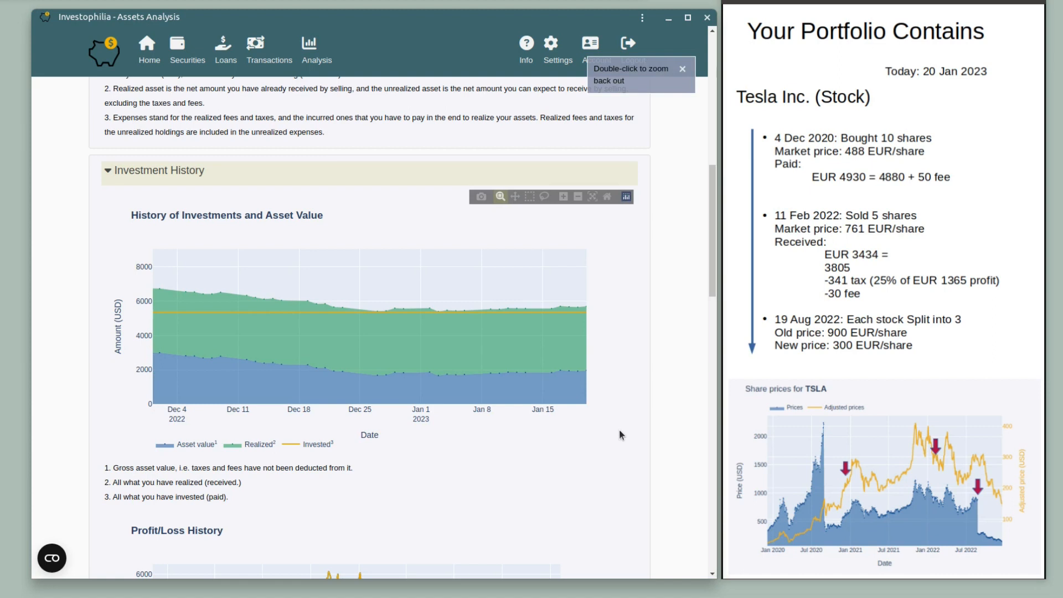